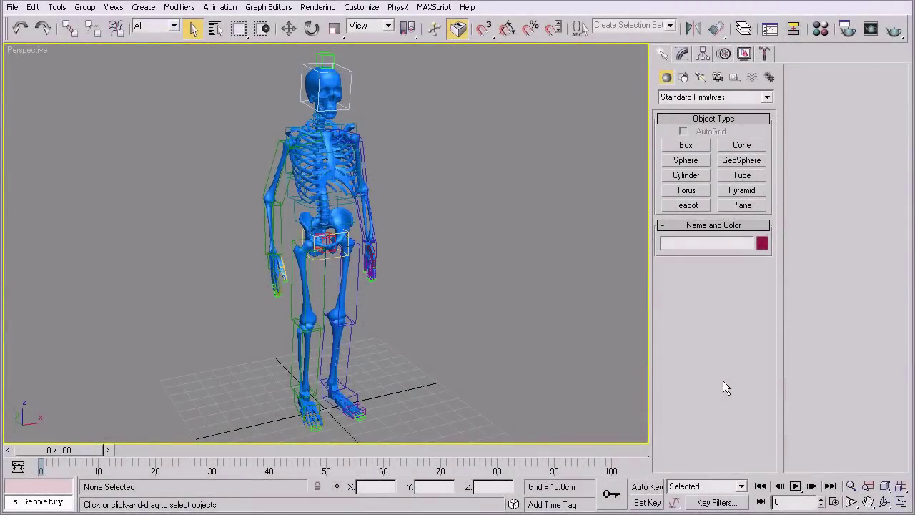
Zoom in on the Skeleton mesh and select it, showing its Skin modifier over Editable Poly
middle_click_drag(375, 116, 458, 172, "alt")
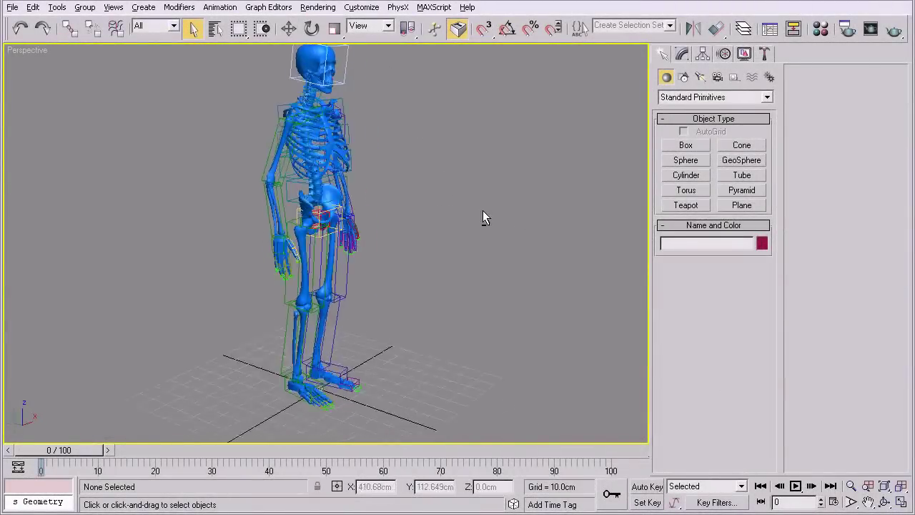
mouse_move(484, 215)
middle_mouse_down("alt")
mouse_move(226, 227)
mouse_move(578, 228)
mouse_move(470, 182)
middle_mouse_up("alt")
key("alt+z")
mouse_move(471, 182)
left_mouse_down()
mouse_move(460, 221)
mouse_move(483, 170)
left_mouse_up()
key("q")
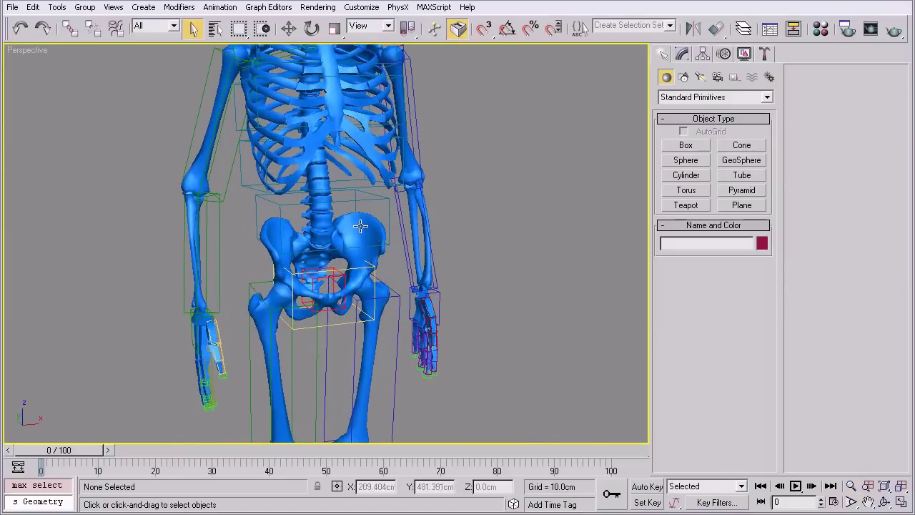
left_click(360, 226)
middle_click_drag(387, 204, 495, 197, "alt")
Scrub the timeline to confirm the skin follows the Biped walk, then clear the selection
left_click(682, 53)
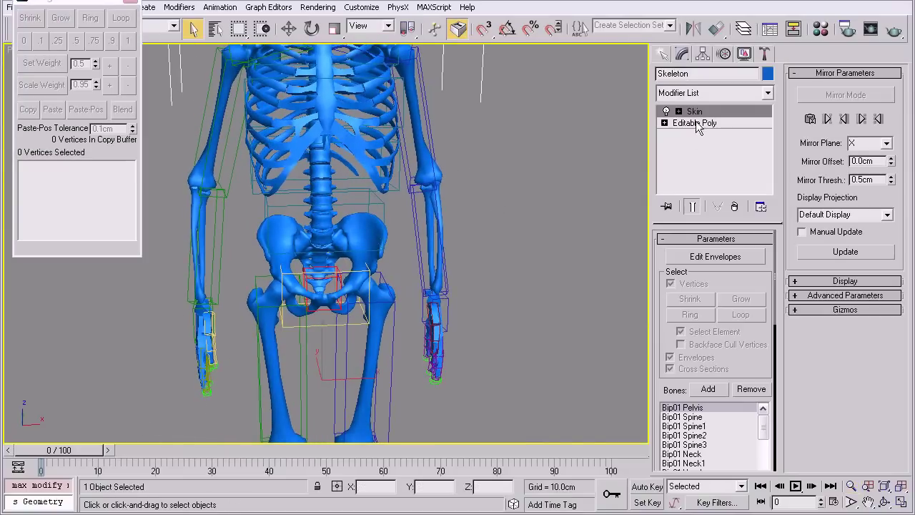
key("z")
mouse_move(500, 269)
middle_mouse_down("alt")
mouse_move(452, 255)
mouse_move(500, 251)
middle_mouse_up("alt")
mouse_move(80, 452)
left_mouse_down()
mouse_move(182, 456)
mouse_move(48, 455)
left_mouse_up()
key("q")
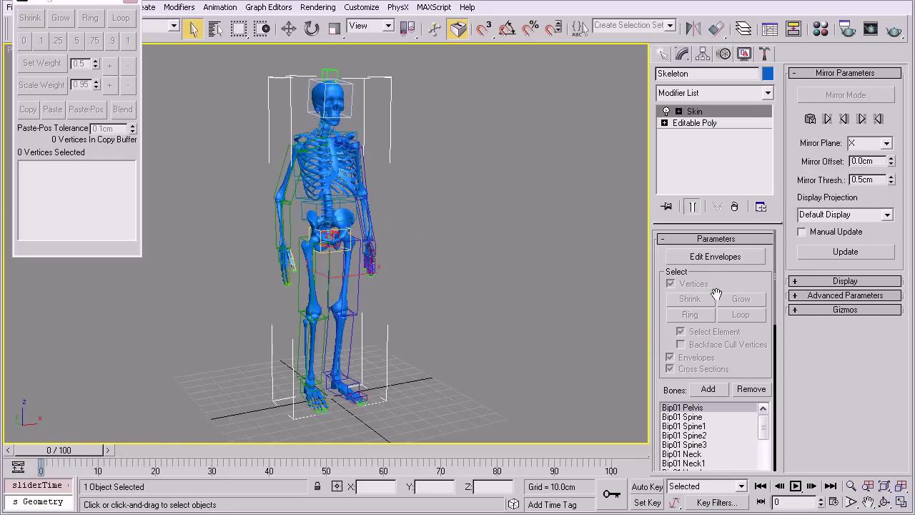
left_click(587, 278)
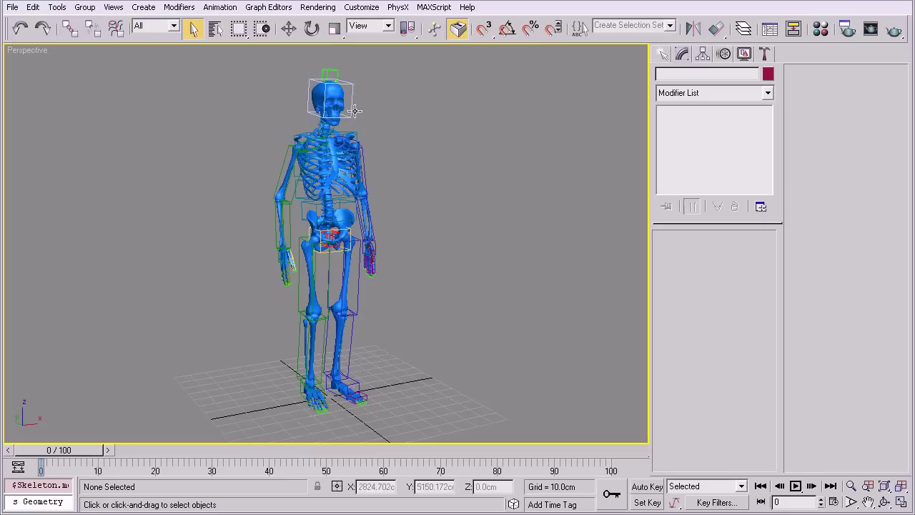
Select Bip01 Head and enter Figure Mode with the Biped's Structure rollout expanded
left_click(355, 89)
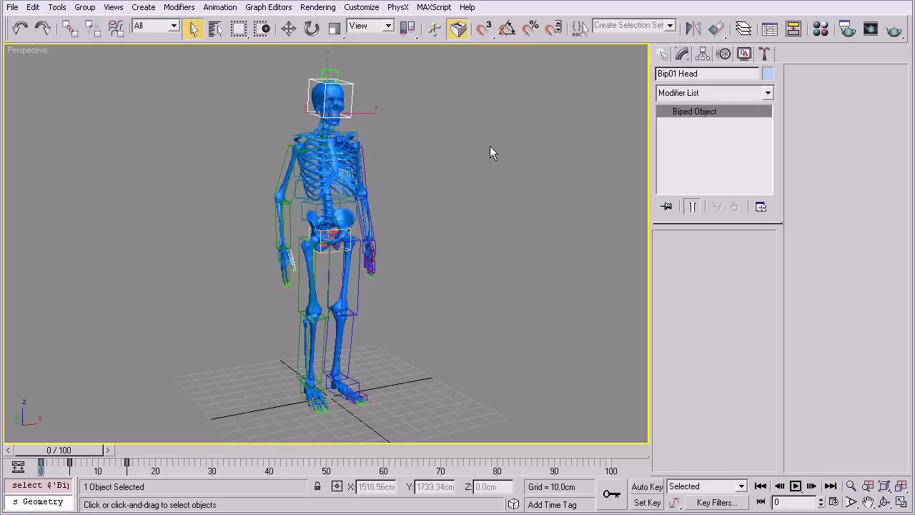
left_click(724, 54)
left_click(672, 221)
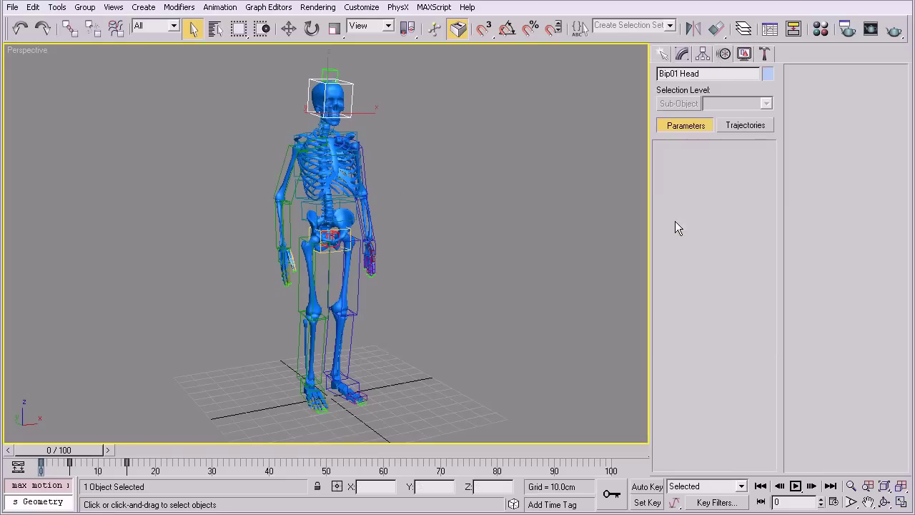
left_click(713, 345)
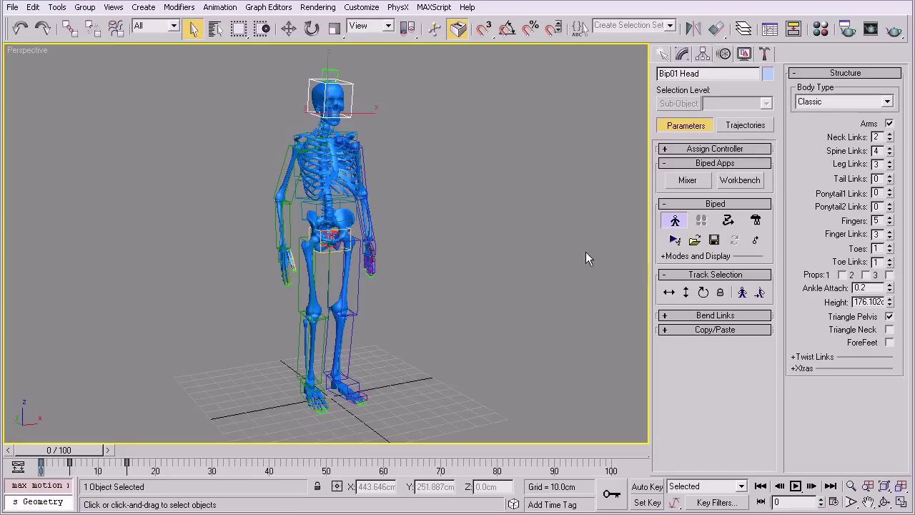
mouse_move(586, 252)
middle_mouse_down()
mouse_move(503, 241)
mouse_move(481, 262)
mouse_move(402, 254)
mouse_move(479, 255)
mouse_move(471, 262)
mouse_move(460, 235)
middle_mouse_up()
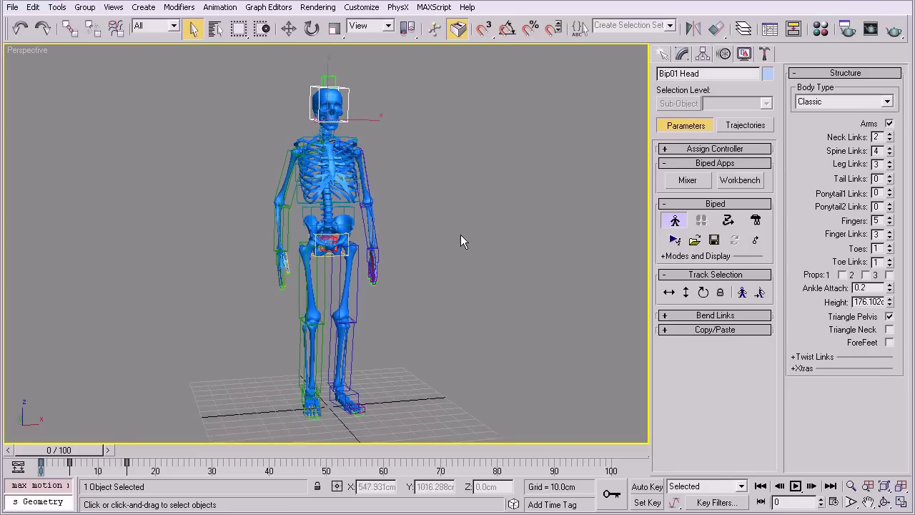
middle_click_drag(417, 152, 459, 254, "alt")
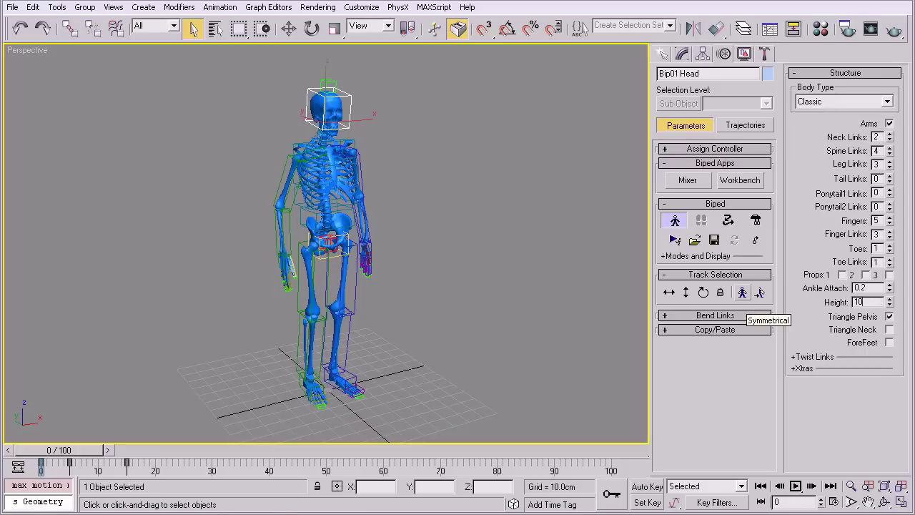
type("0")
Commit the Biped Height of 100 cm, inspect the fitted skeleton, and exit Figure Mode
key("Return")
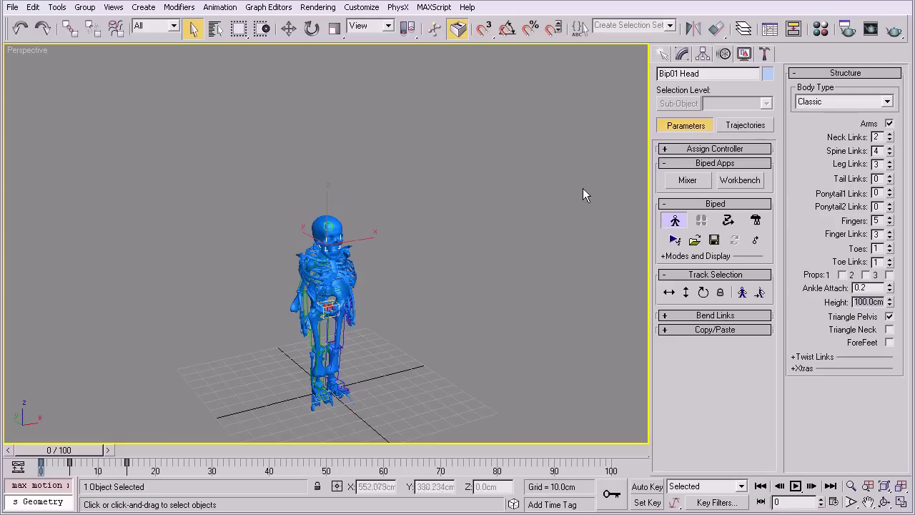
mouse_move(492, 238)
middle_mouse_down("alt")
mouse_move(405, 215)
mouse_move(374, 178)
mouse_move(458, 230)
mouse_move(385, 256)
mouse_move(308, 249)
middle_mouse_up("alt")
scroll(369, 172, "up", 3)
scroll(358, 161, "up", 3)
scroll(358, 160, "down", 2)
scroll(358, 161, "up", 5)
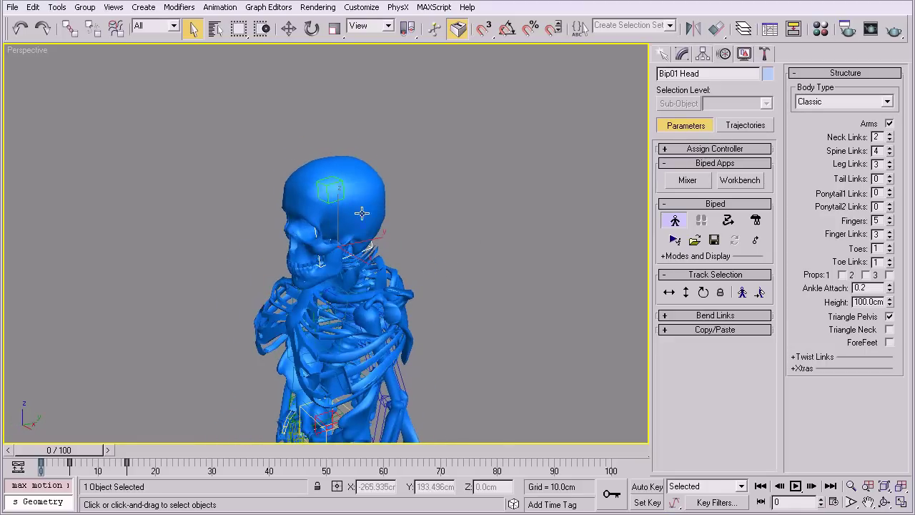
mouse_move(311, 207)
middle_mouse_down("alt")
mouse_move(482, 194)
mouse_move(378, 169)
mouse_move(411, 184)
mouse_move(545, 199)
mouse_move(350, 241)
mouse_move(293, 190)
mouse_move(479, 211)
mouse_move(470, 225)
middle_mouse_up("alt")
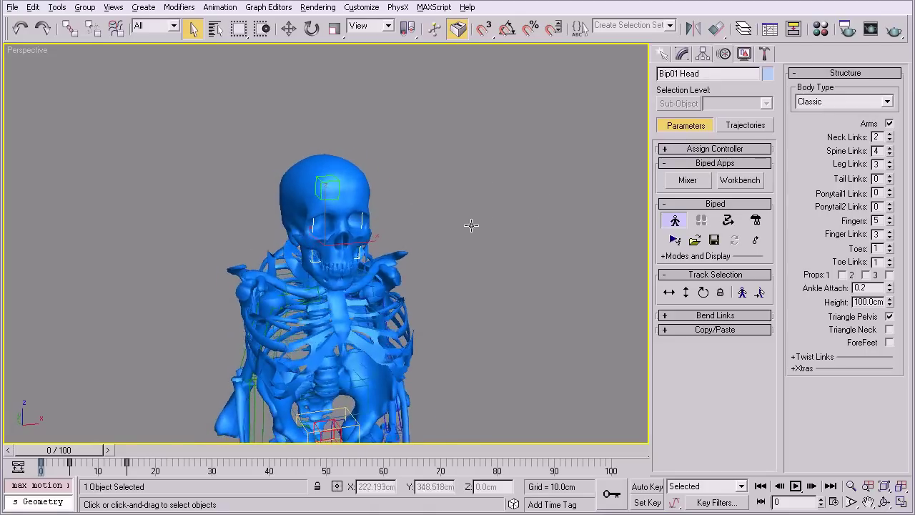
mouse_move(408, 271)
middle_mouse_down()
mouse_move(403, 238)
mouse_move(423, 211)
mouse_move(381, 208)
mouse_move(391, 219)
middle_mouse_up()
scroll(404, 238, "down", 5)
scroll(403, 239, "up", 6)
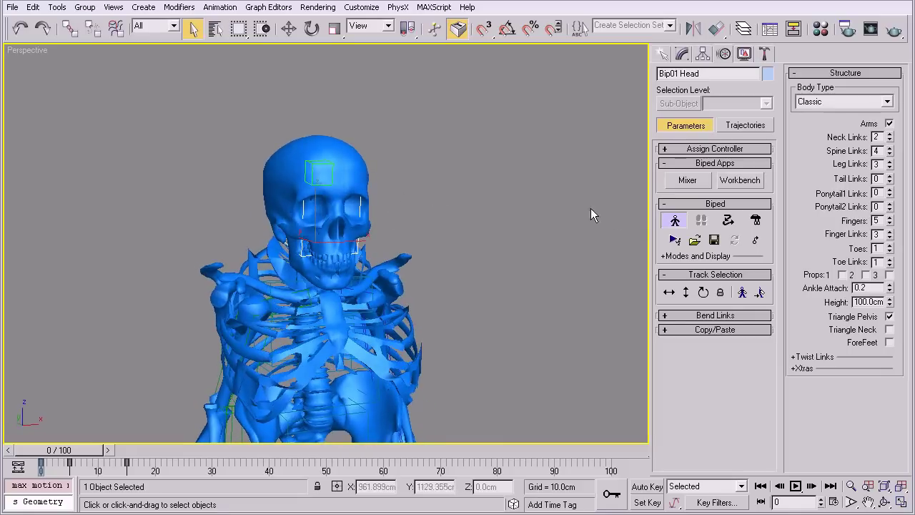
left_click(676, 221)
Select the Skeleton mesh and drop to the Editable Poly level beneath its Skin modifier
left_click(538, 211)
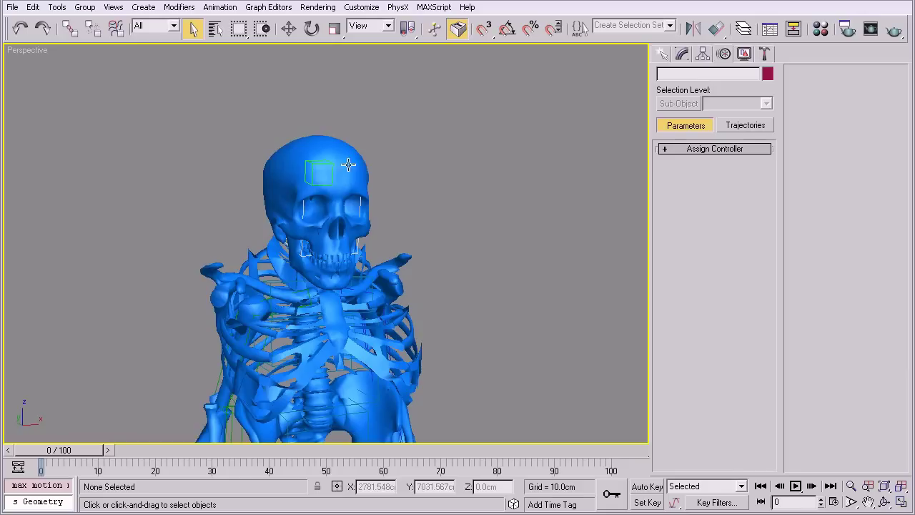
left_click(354, 162)
left_click(682, 55)
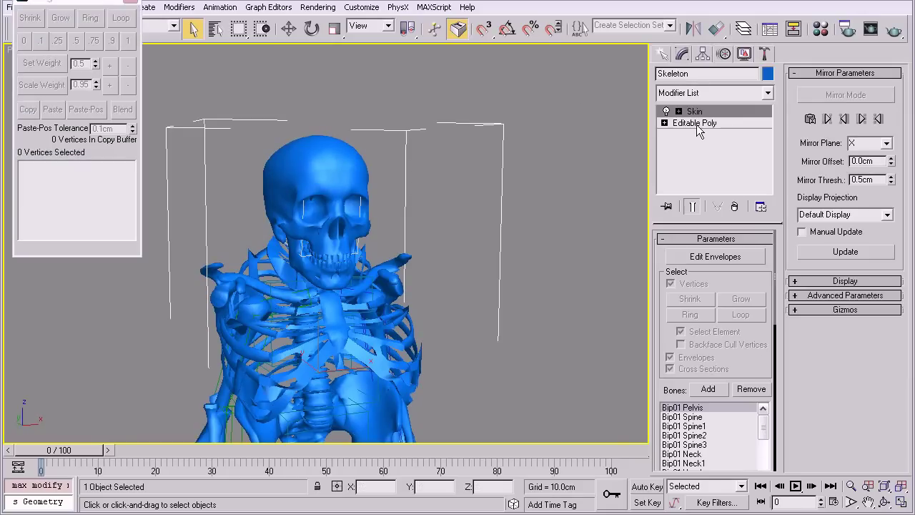
left_click(694, 123)
Switch to Element mode and select all 75379 polygons of the skeleton mesh
middle_click_drag(557, 217, 399, 158)
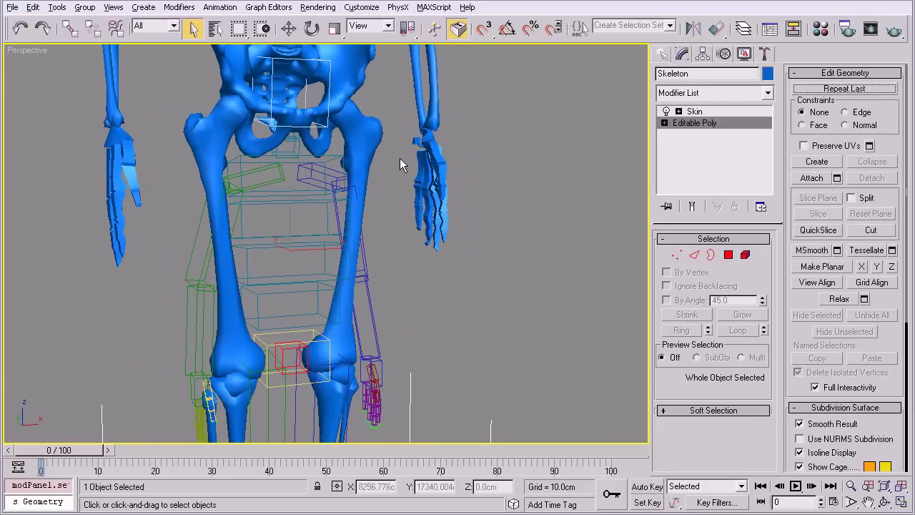
scroll(400, 158, "down", 3)
scroll(293, 272, "up", 3)
scroll(293, 271, "down", 2)
scroll(293, 272, "up", 3)
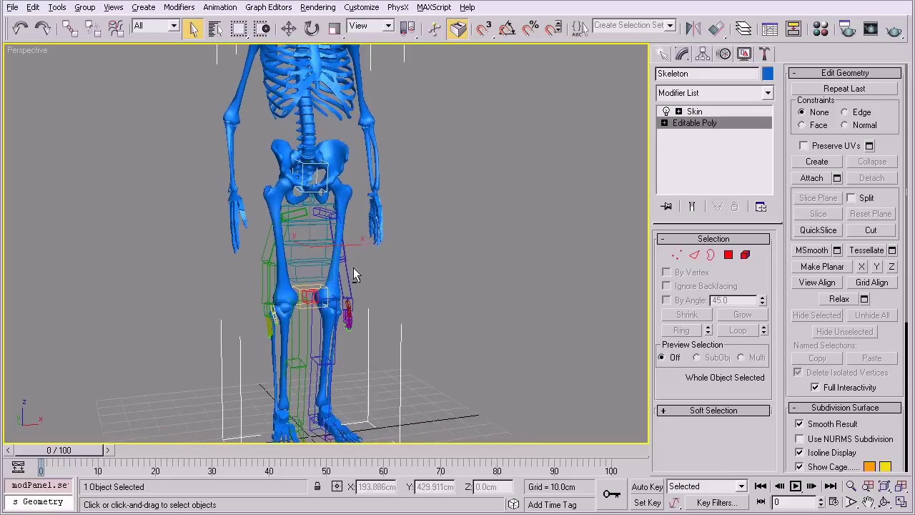
mouse_move(293, 272)
middle_mouse_down("alt")
mouse_move(466, 253)
mouse_move(265, 241)
middle_mouse_up("alt")
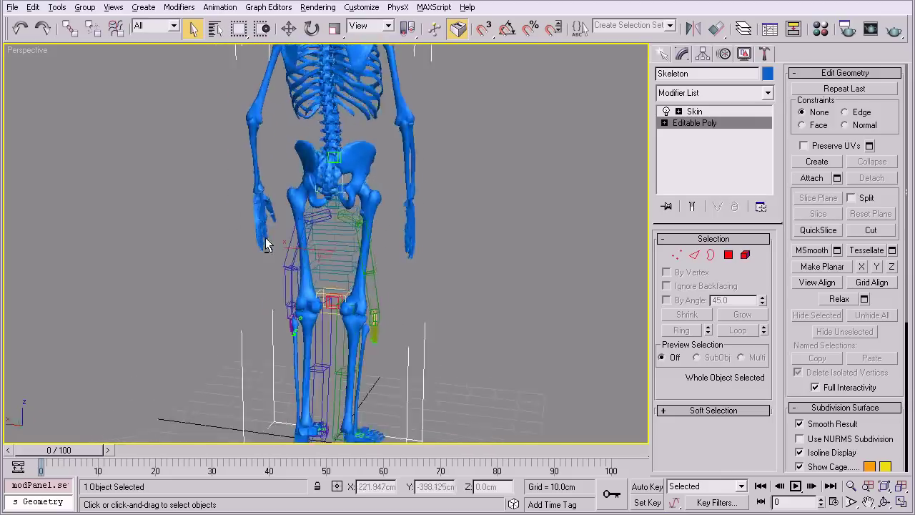
middle_click_drag(548, 253, 599, 246, "alt")
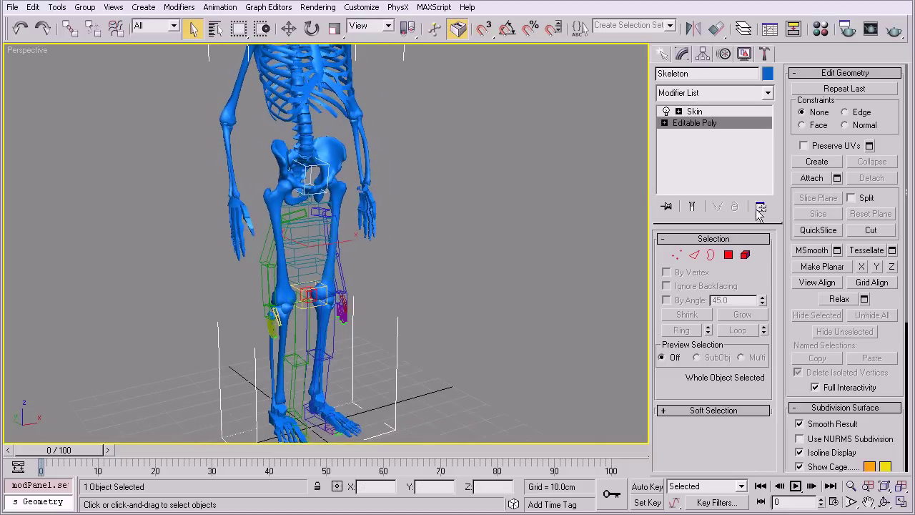
left_click(746, 255)
key("ctrl+a")
mouse_move(425, 230)
middle_mouse_down("alt")
mouse_move(356, 234)
mouse_move(370, 231)
mouse_move(384, 195)
mouse_move(314, 215)
middle_mouse_up("alt")
Scale the skeleton about its selection centre and slide it down onto the rig
scroll(315, 215, "up", 3)
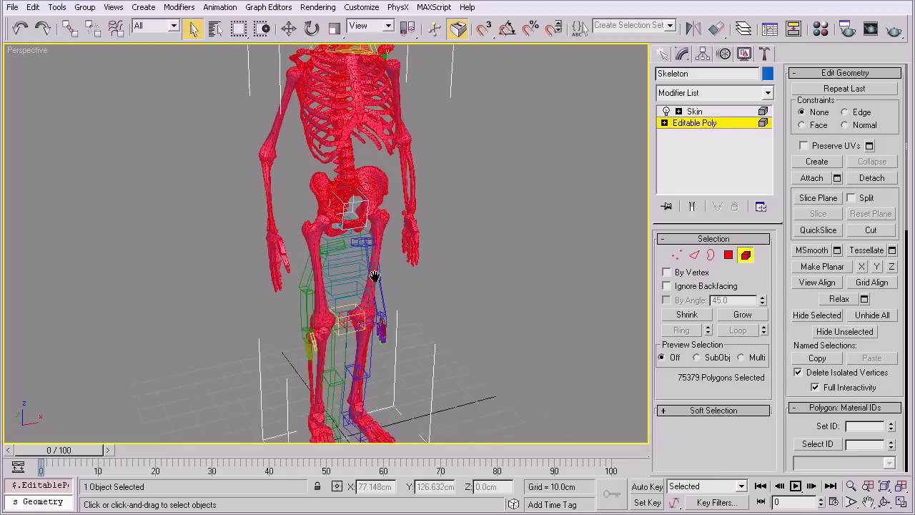
key("r")
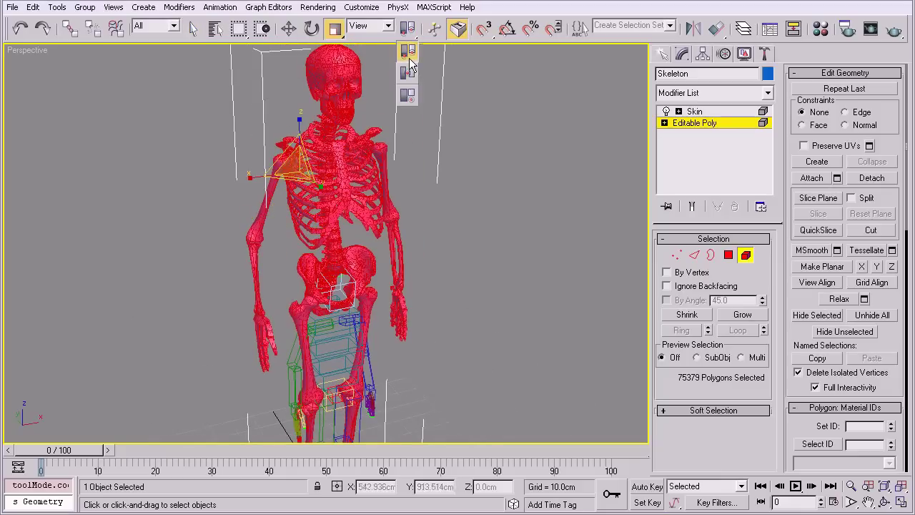
left_click_drag(408, 29, 408, 75)
scroll(323, 247, "down", 3)
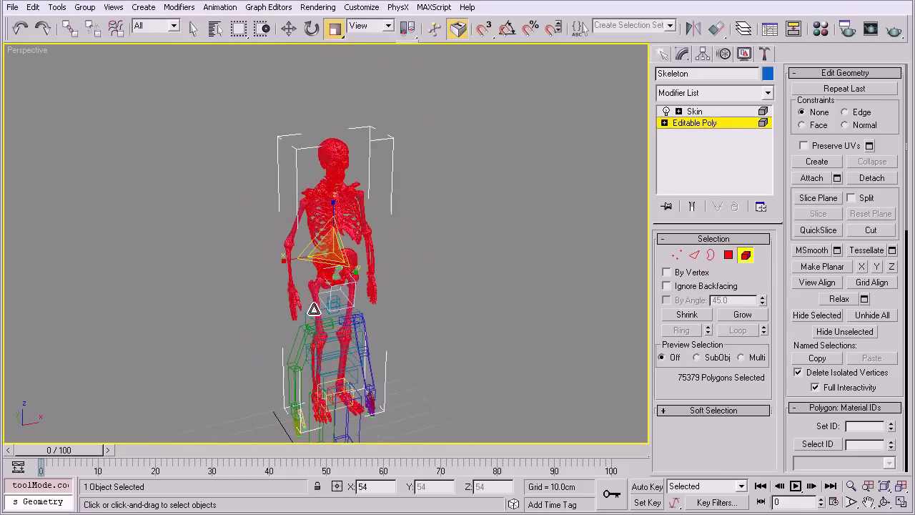
mouse_move(322, 267)
middle_mouse_down("alt")
mouse_move(298, 252)
mouse_move(306, 127)
middle_mouse_up("alt")
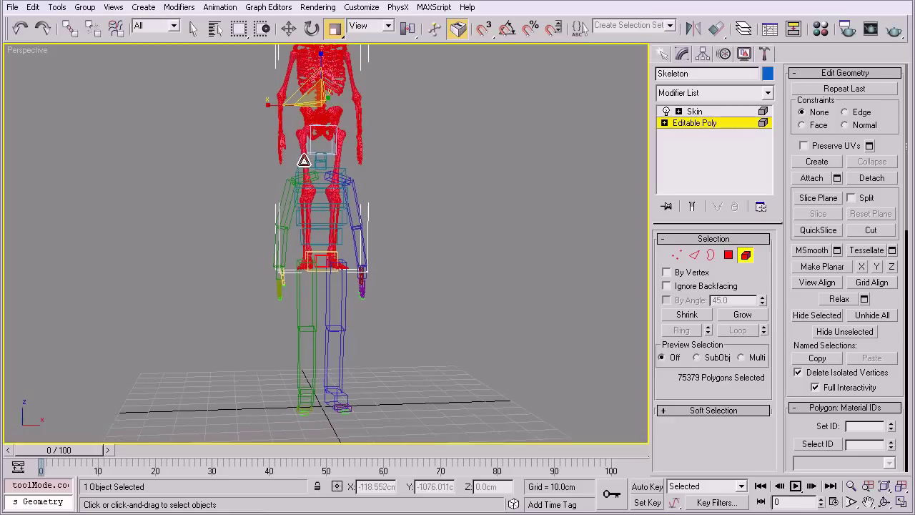
key("w")
left_click_drag(327, 57, 323, 92)
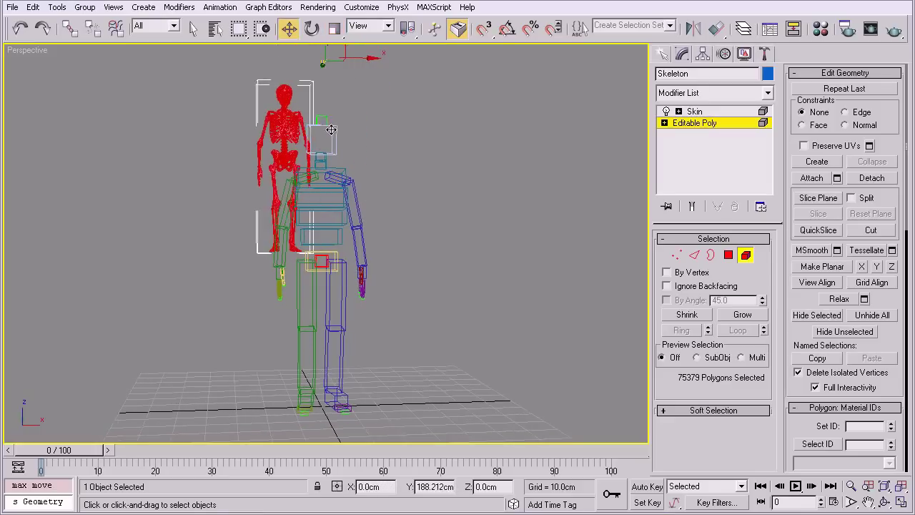
key("ctrl+z")
mouse_move(355, 151)
middle_mouse_down()
mouse_move(356, 169)
mouse_move(361, 146)
middle_mouse_up()
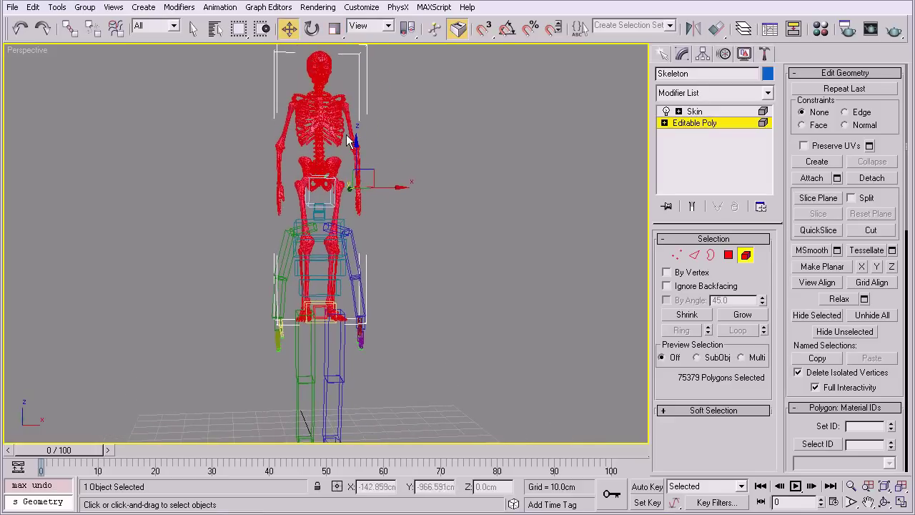
left_click_drag(354, 142, 356, 279)
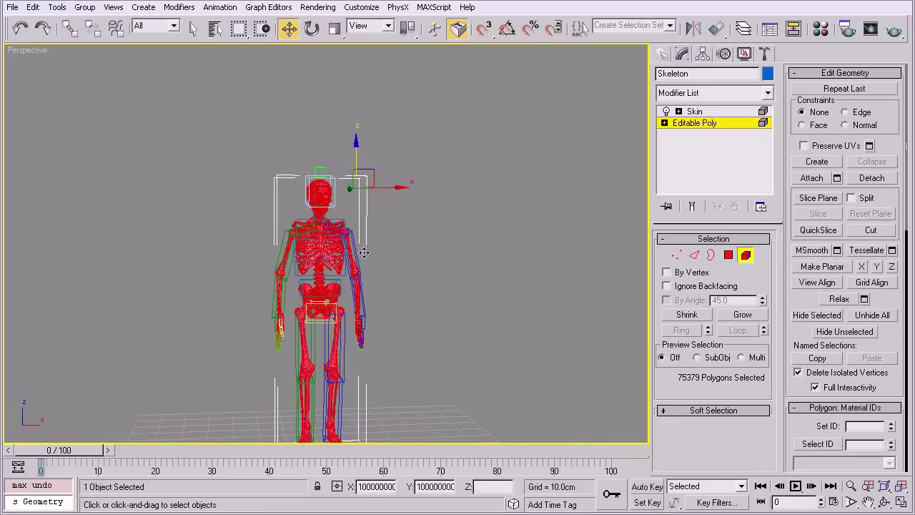
middle_click_drag(356, 279, 381, 203)
Undo back through the move, scale and Height Change steps from the undo history
right_click(22, 30)
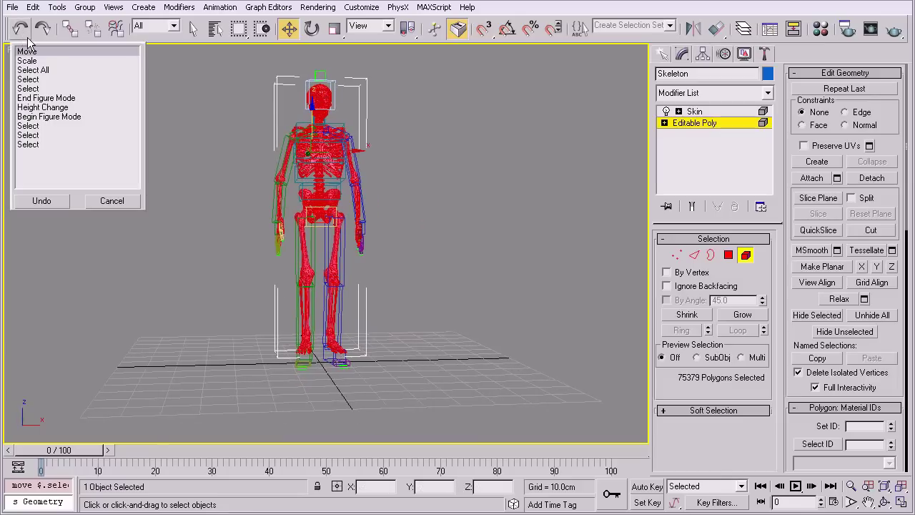
left_click(44, 204)
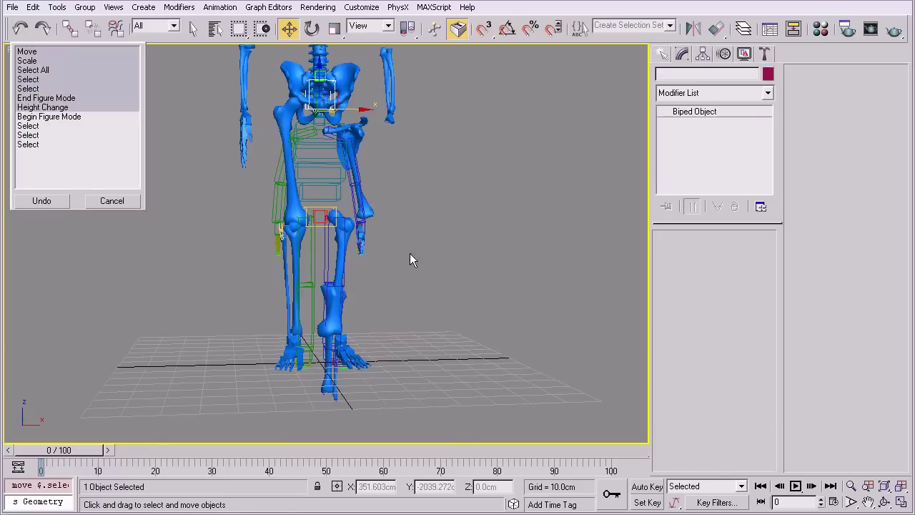
mouse_move(471, 172)
middle_mouse_down()
mouse_move(402, 272)
mouse_move(494, 248)
middle_mouse_up()
Maximize the Left viewport and zoom in on the top of the skull
key("alt+w")
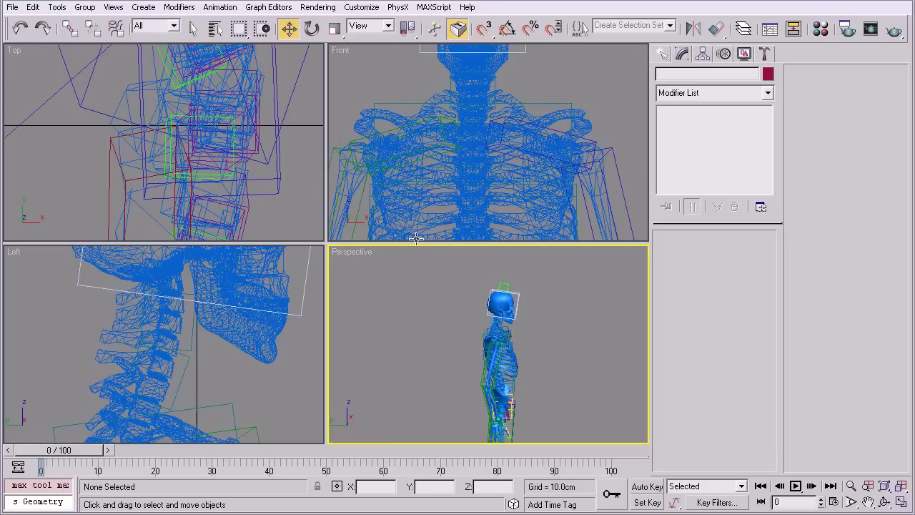
right_click(280, 360)
key("alt+w")
key("z")
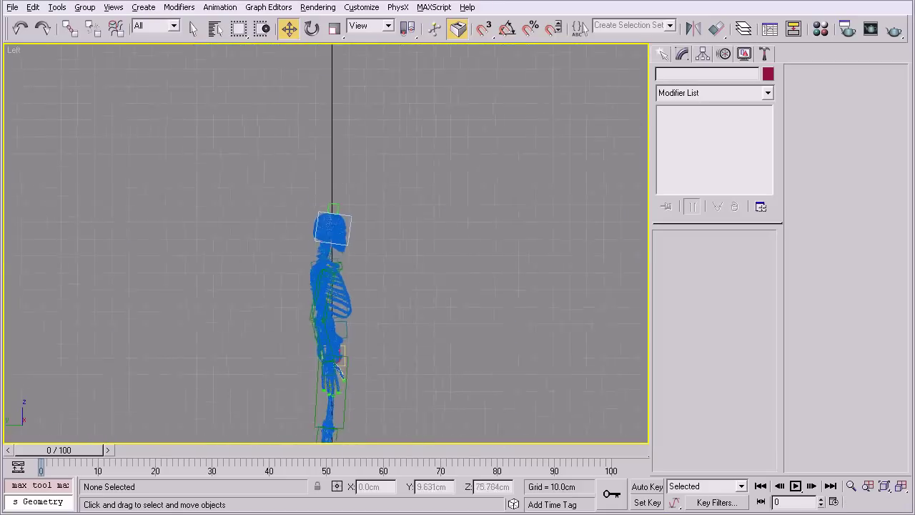
scroll(336, 215, "up", 1)
scroll(344, 236, "up", 1)
scroll(350, 255, "up", 1)
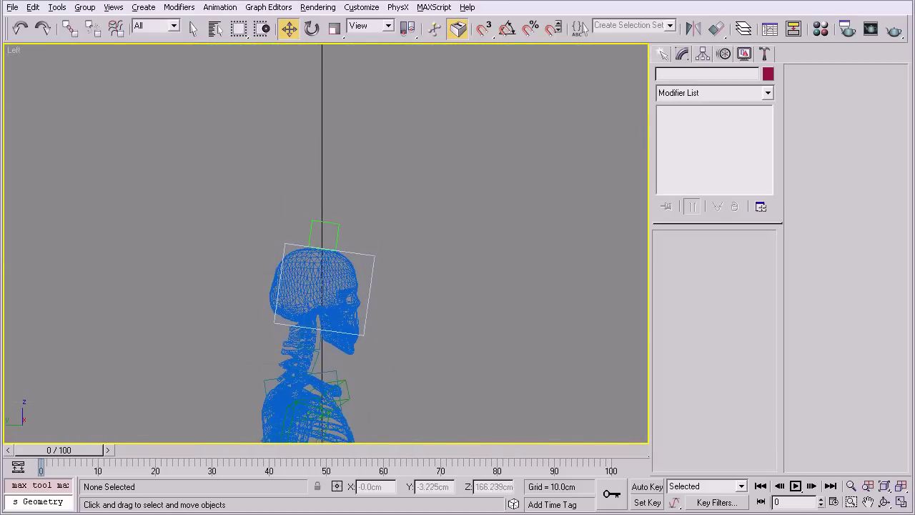
scroll(333, 250, "up", 2)
scroll(333, 250, "up", 1)
scroll(333, 250, "up", 2)
mouse_move(333, 251)
middle_mouse_down()
mouse_move(320, 244)
mouse_move(365, 204)
middle_mouse_up()
scroll(429, 236, "down", 2)
scroll(484, 272, "down", 1)
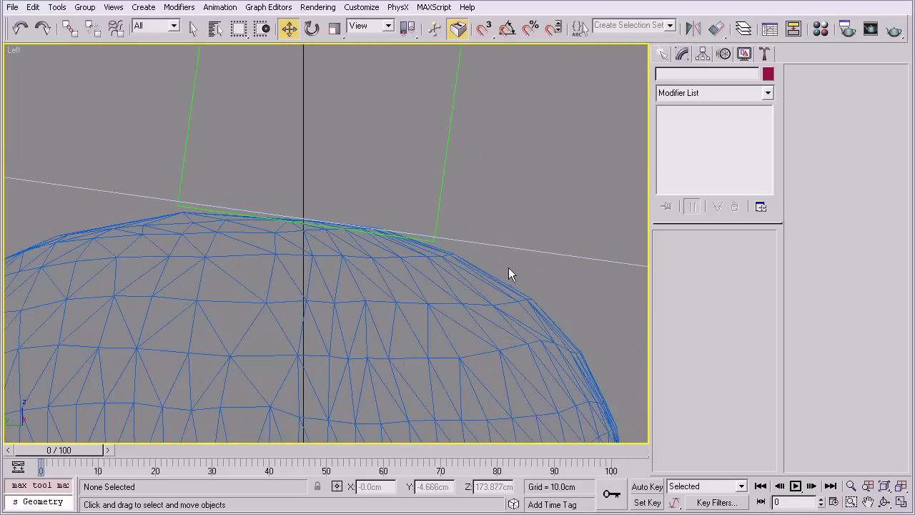
Compare the skull mesh with the Bip01 Head bone by selecting each in the side view
left_click(464, 268)
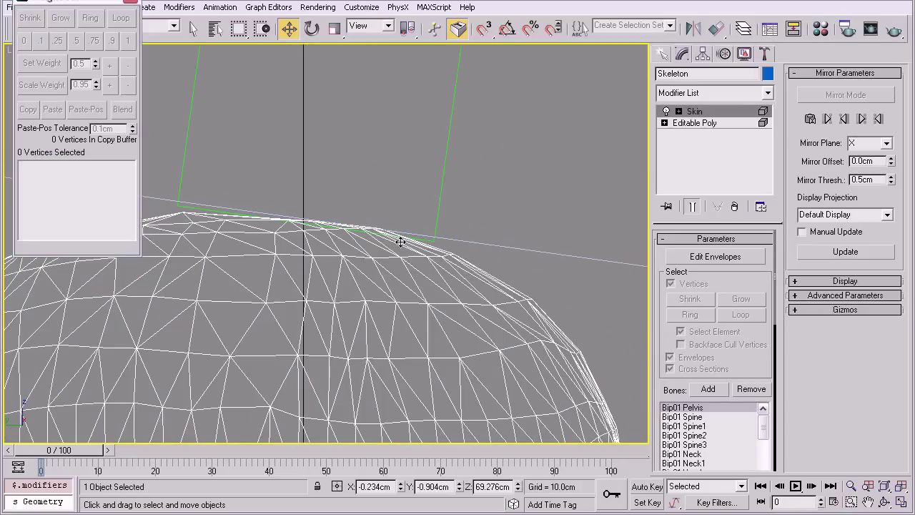
left_click(547, 257)
key("z")
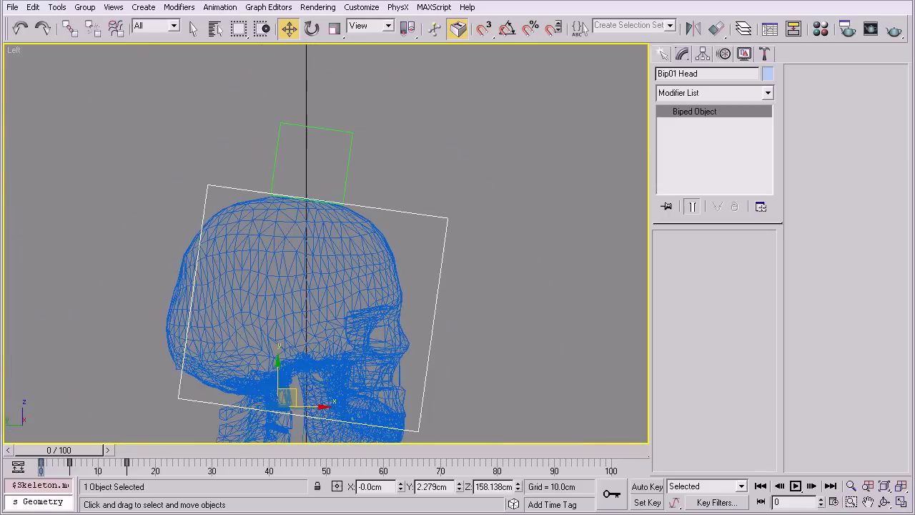
left_click_drag(478, 184, 419, 243)
middle_click_drag(418, 253, 427, 207)
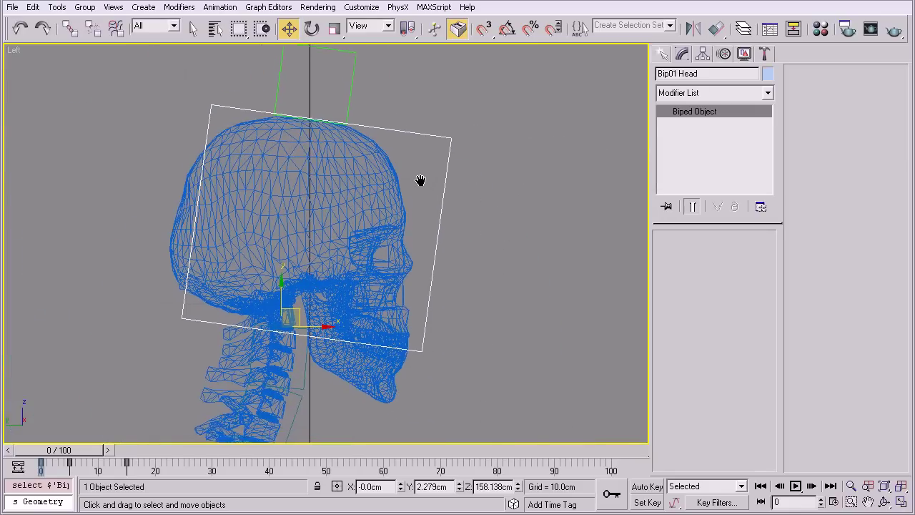
left_click(443, 168)
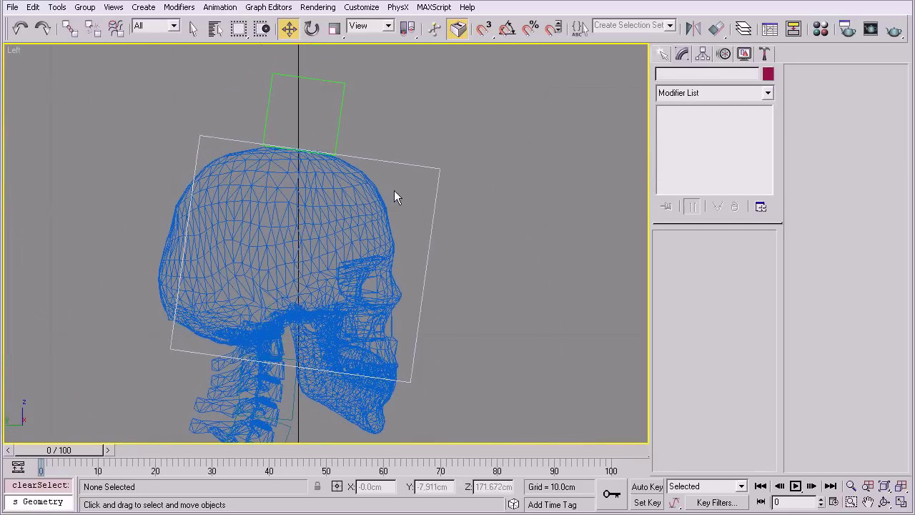
Select the skeleton mesh, check the lower leg and foot, then deselect it
left_click(394, 190)
key("z")
middle_click_drag(464, 400, 465, 222)
middle_click_drag(466, 436, 466, 215)
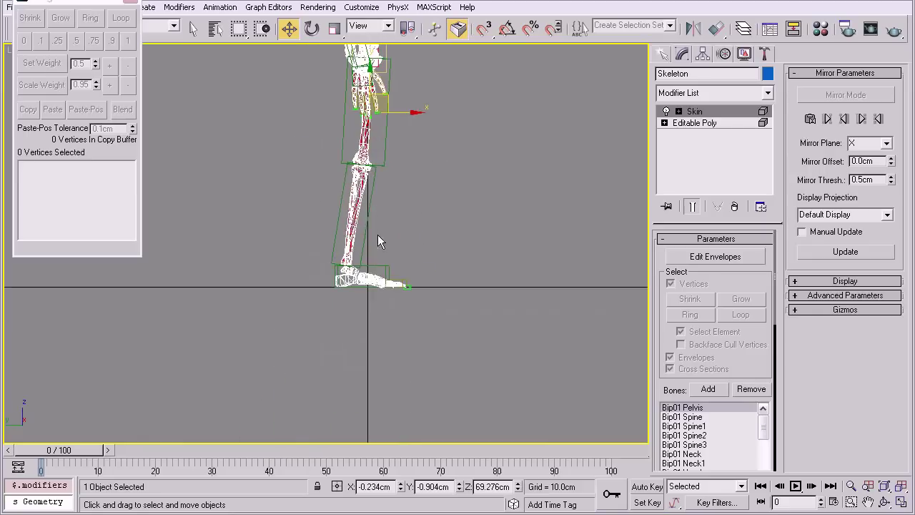
scroll(466, 235, "up", 3)
left_click(454, 277)
Maximize the Perspective viewport and frame the skull, ribcage and pelvis
key("alt+w")
right_click(440, 405)
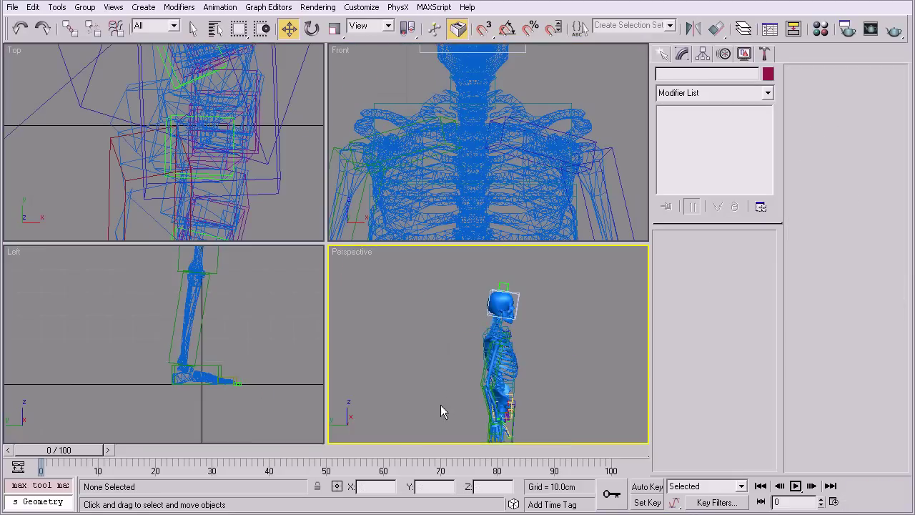
mouse_move(441, 405)
middle_mouse_down()
mouse_move(415, 326)
mouse_move(386, 337)
mouse_move(255, 282)
middle_mouse_up()
key("alt+w")
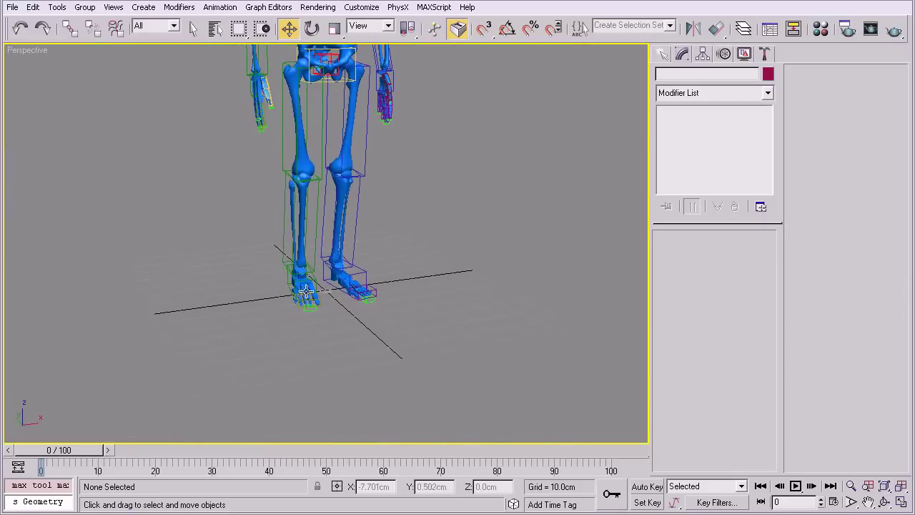
scroll(324, 344, "up", 3)
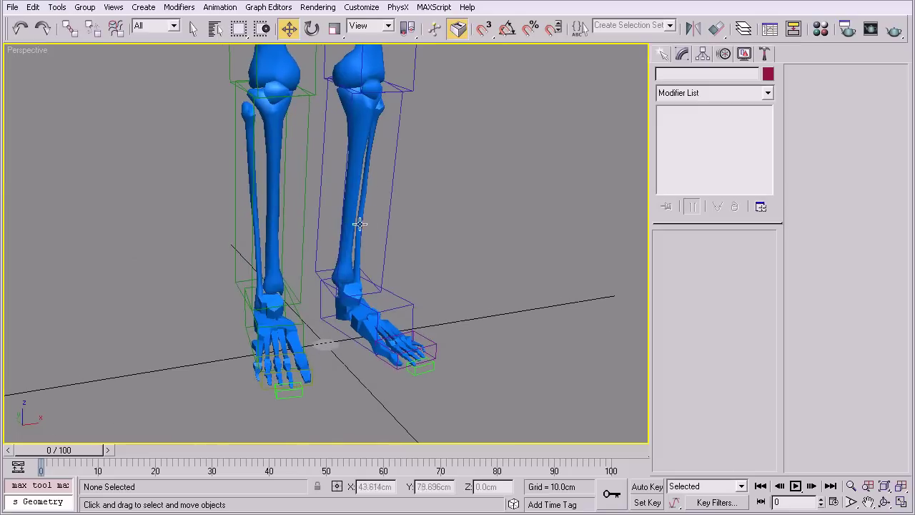
scroll(360, 224, "down", 3)
scroll(348, 241, "down", 3)
scroll(336, 214, "up", 2)
mouse_move(326, 122)
middle_mouse_down()
mouse_move(333, 304)
mouse_move(439, 266)
mouse_move(400, 281)
middle_mouse_up()
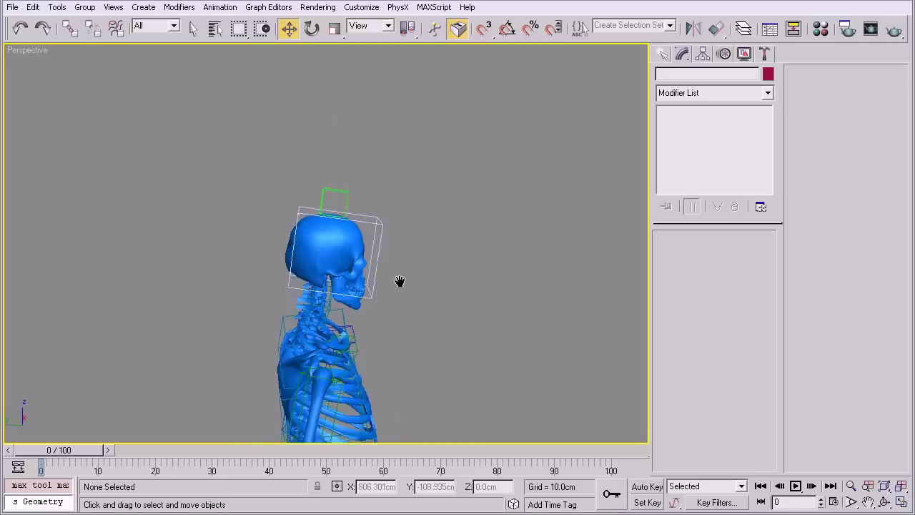
scroll(386, 265, "up", 2)
scroll(368, 239, "up", 2)
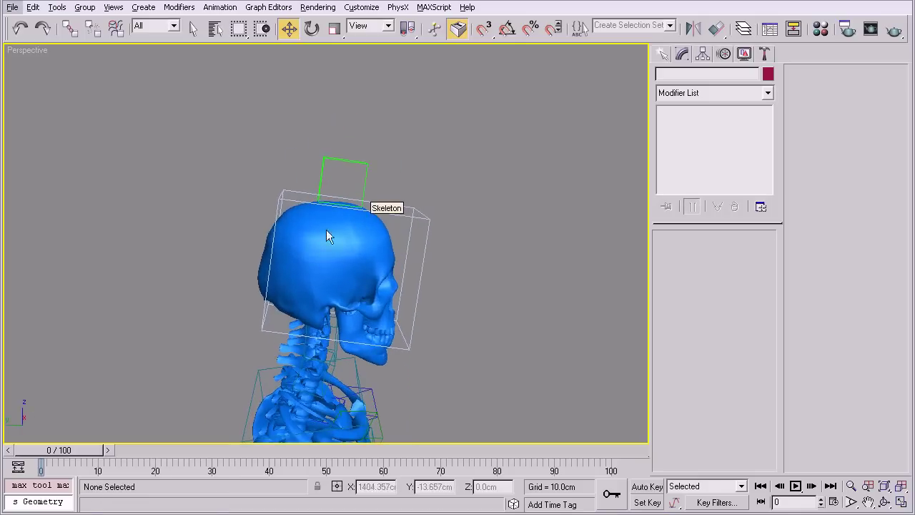
middle_click_drag(326, 230, 344, 223, "alt")
Select Bip01 Head and orbit around the skull to inspect its fit
left_click_drag(410, 212, 412, 213)
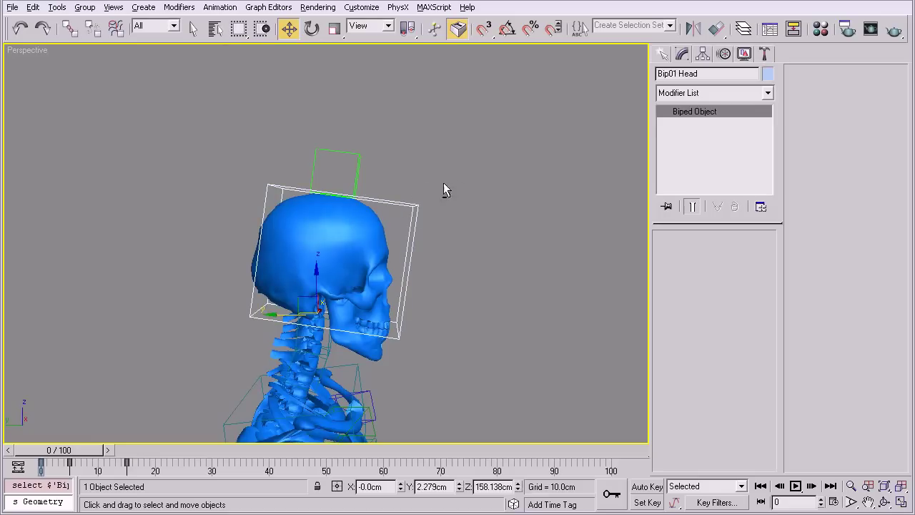
mouse_move(443, 183)
middle_mouse_down("alt")
mouse_move(344, 178)
mouse_move(440, 184)
mouse_move(382, 173)
mouse_move(457, 63)
middle_mouse_up("alt")
left_click(420, 194)
key("ctrl+z")
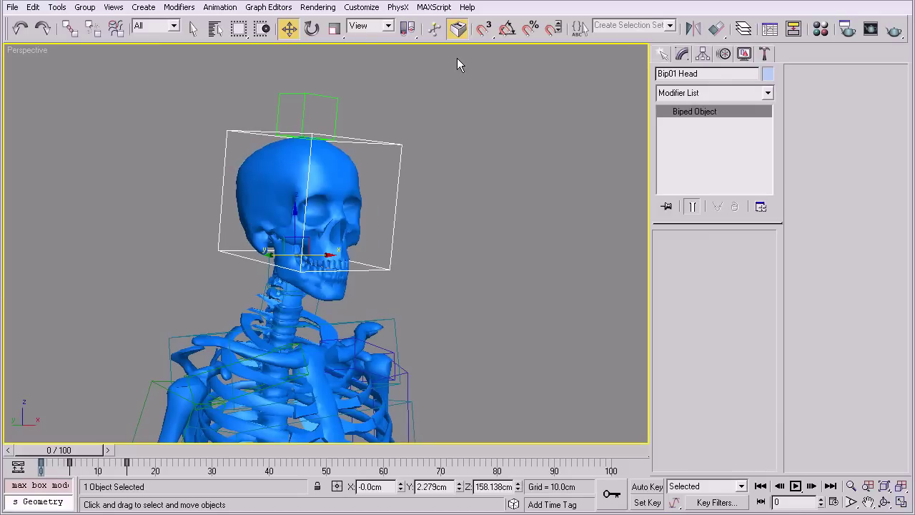
mouse_move(394, 200)
middle_mouse_down("alt")
mouse_move(378, 228)
mouse_move(445, 212)
mouse_move(433, 166)
mouse_move(446, 211)
mouse_move(457, 209)
mouse_move(439, 208)
middle_mouse_up("alt")
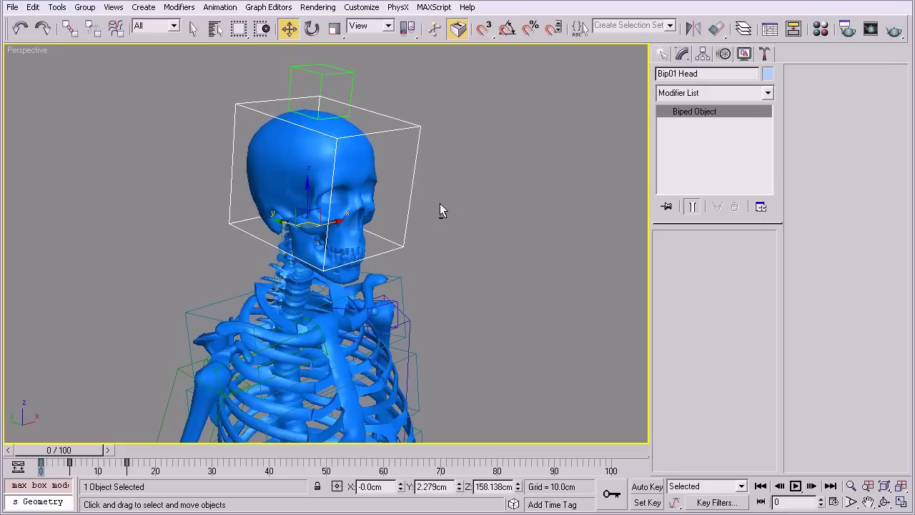
With Bip01 Head selected, commit a Structure Height of 100.0 cm, then deselect the Biped
left_click(450, 217)
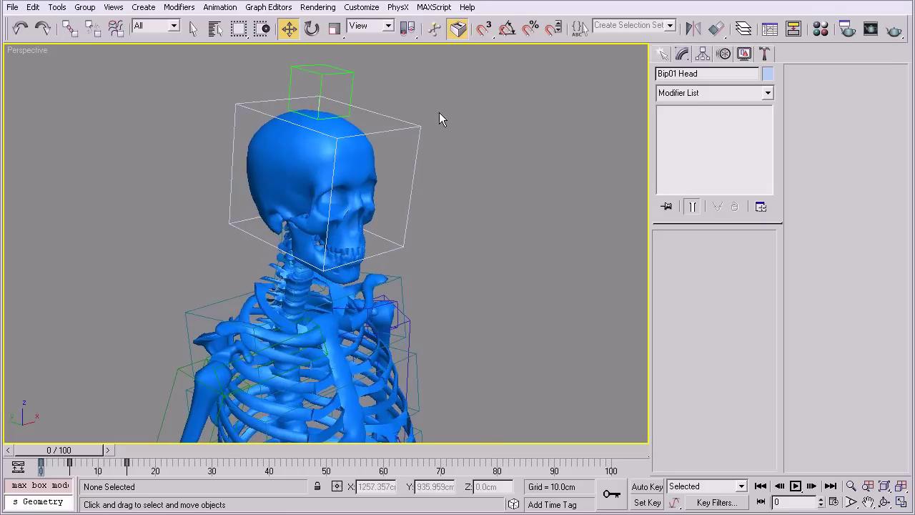
key("ctrl+z")
left_click(723, 57)
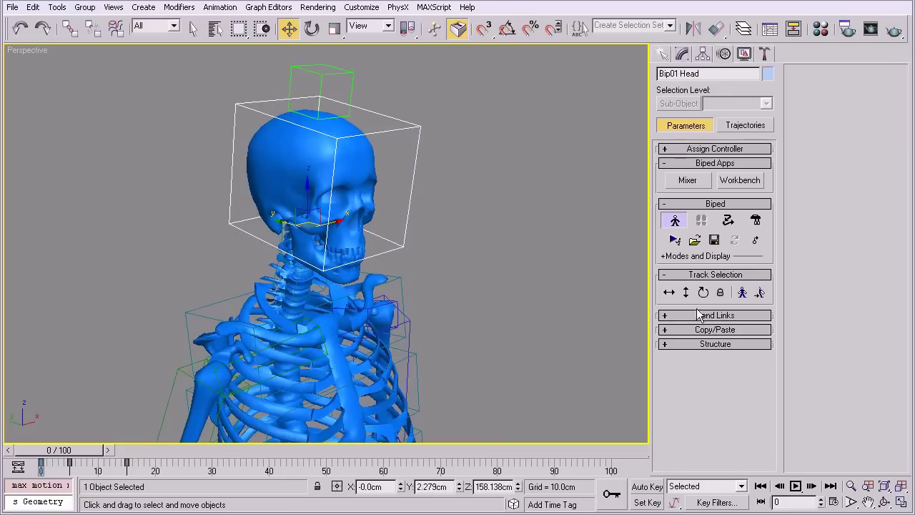
left_click(712, 345)
type("100")
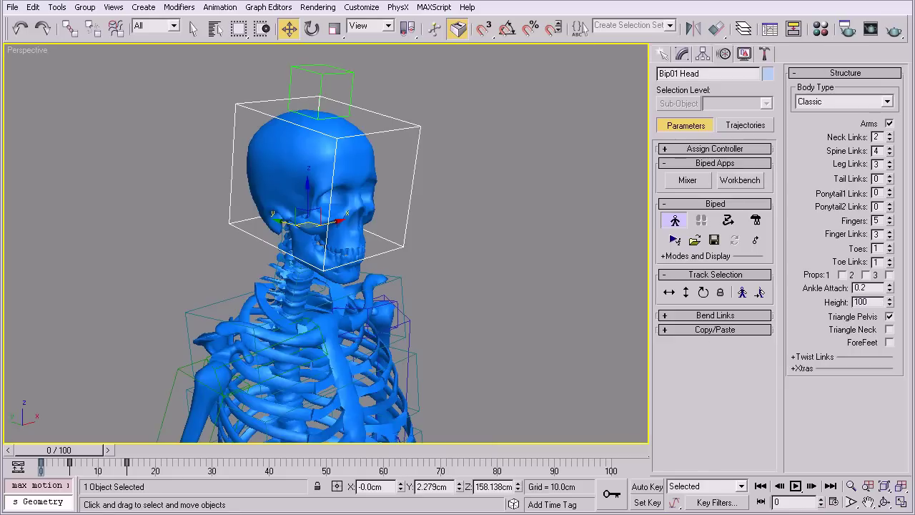
key("Return")
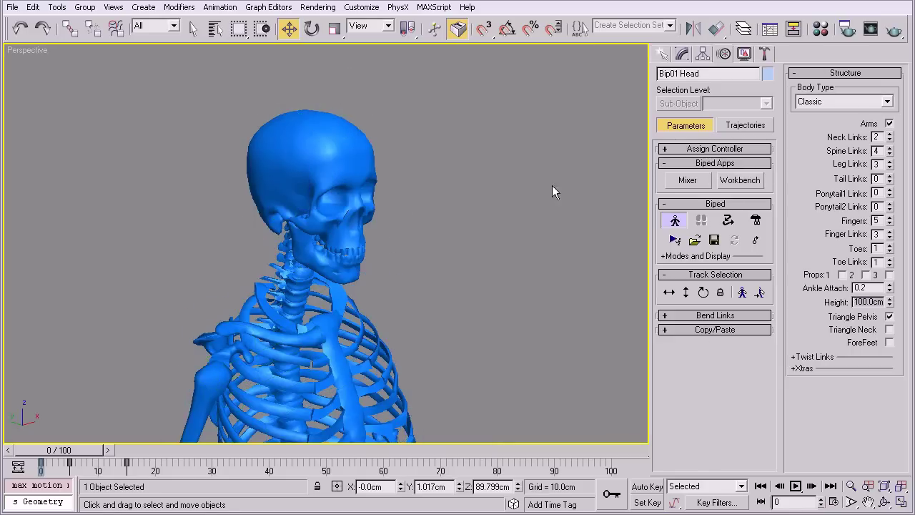
scroll(452, 186, "down", 5)
scroll(405, 219, "up", 2)
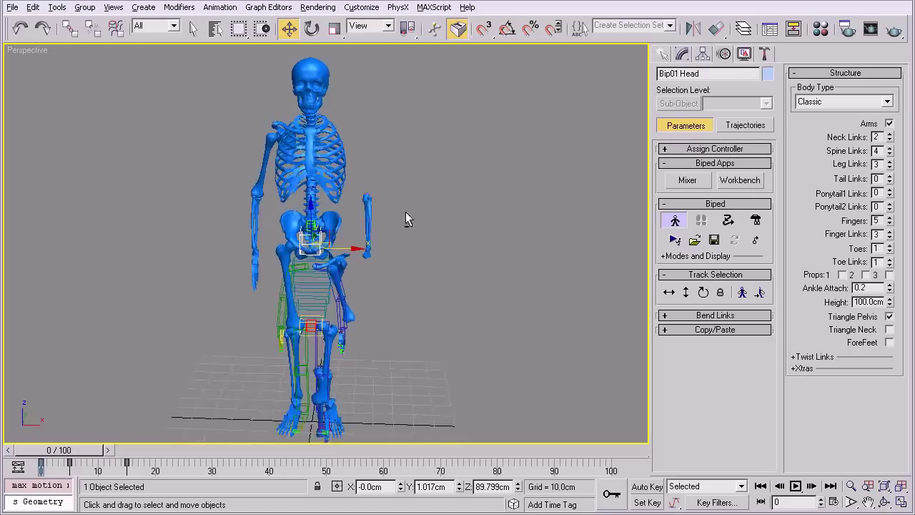
scroll(452, 274, "up", 2)
left_click(451, 268)
Select all elements of the Skeleton's Editable Poly, then leave Element mode and deselect
key("q")
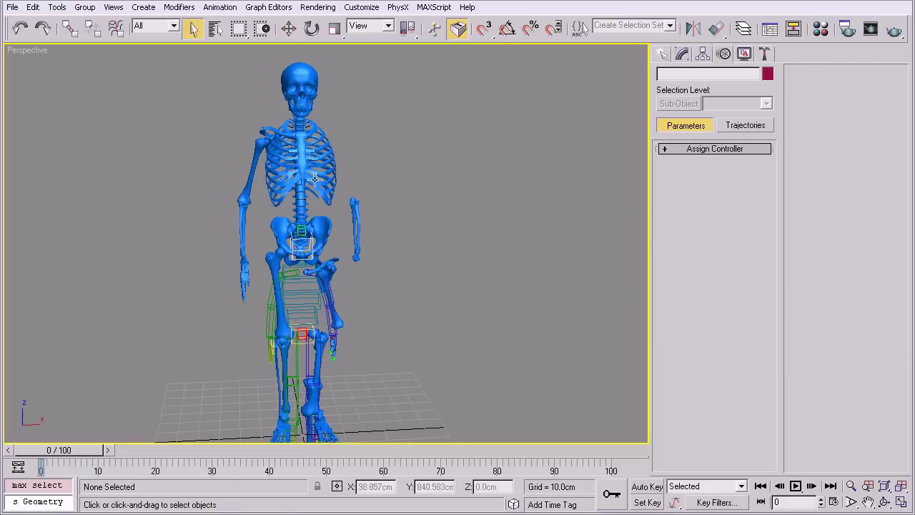
left_click(320, 190)
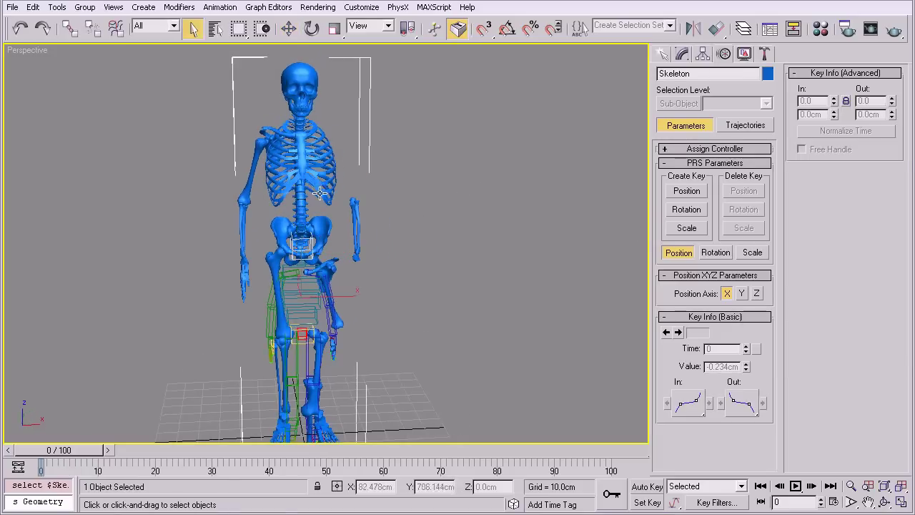
left_click(683, 57)
left_click(698, 123)
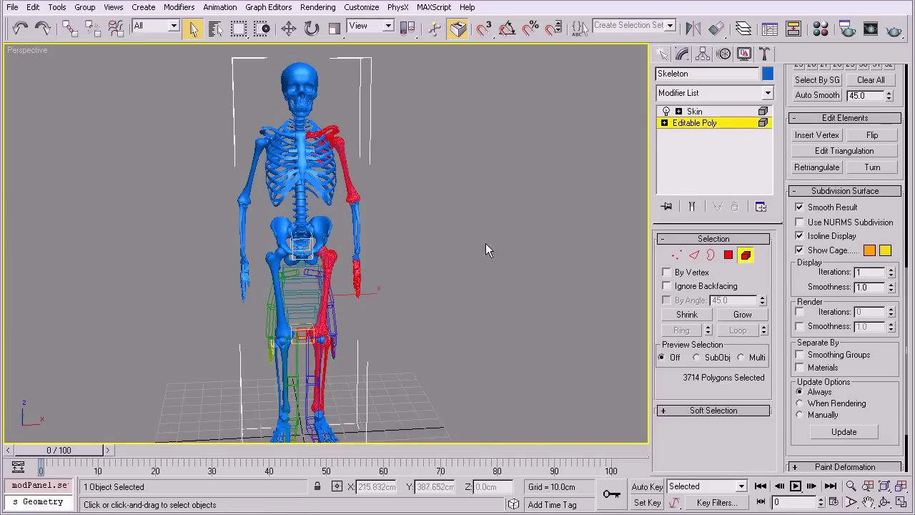
left_click(746, 256)
mouse_move(429, 243)
middle_mouse_down("alt")
mouse_move(470, 245)
mouse_move(480, 236)
mouse_move(427, 267)
mouse_move(403, 216)
mouse_move(652, 175)
middle_mouse_up("alt")
key("ctrl+a")
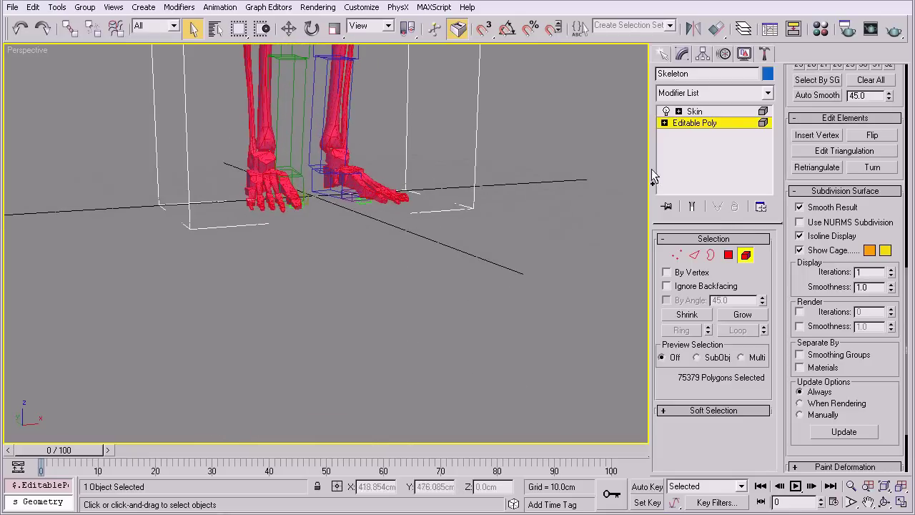
left_click(746, 258)
left_click(527, 295)
Zoom to the feet, unfreeze all frozen objects, and reselect the skeleton mesh
mouse_move(527, 294)
middle_mouse_down("alt")
mouse_move(410, 225)
mouse_move(365, 286)
middle_mouse_up("alt")
key("alt+z")
left_click_drag(365, 286, 366, 159)
right_click(365, 159)
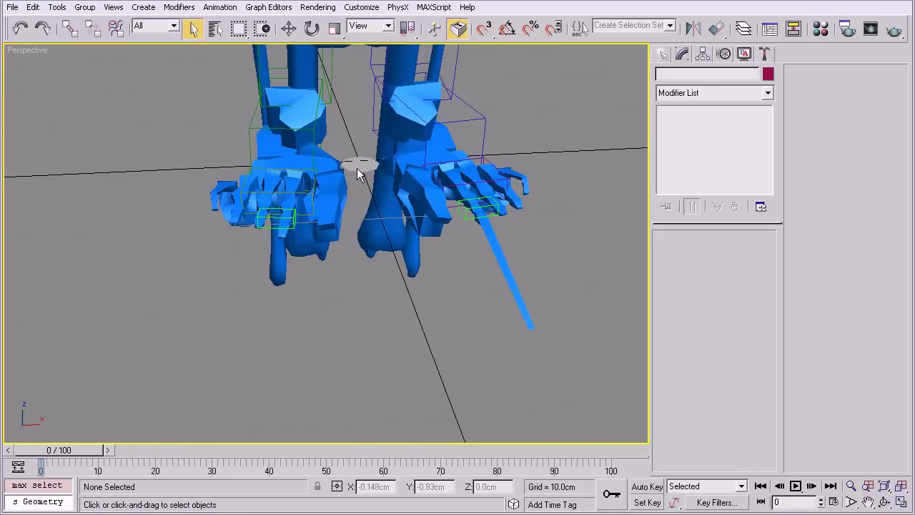
middle_click_drag(357, 174, 301, 322)
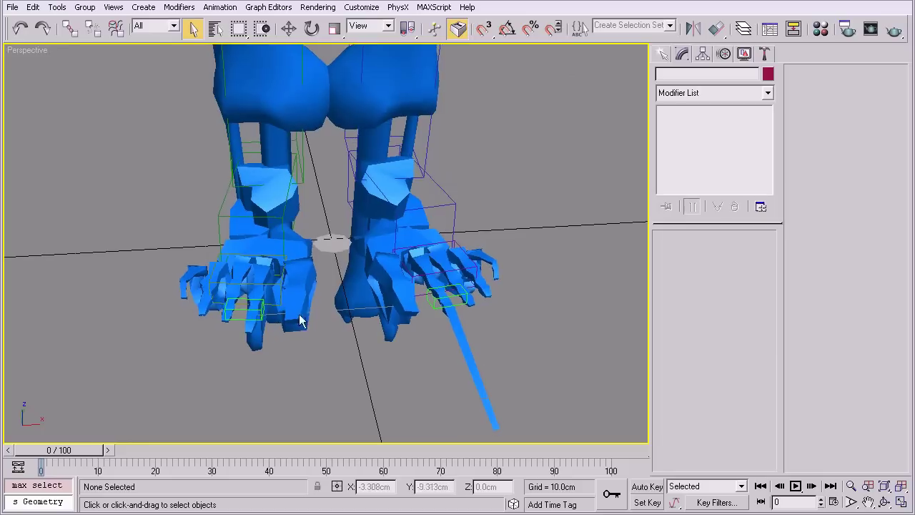
right_click(326, 217)
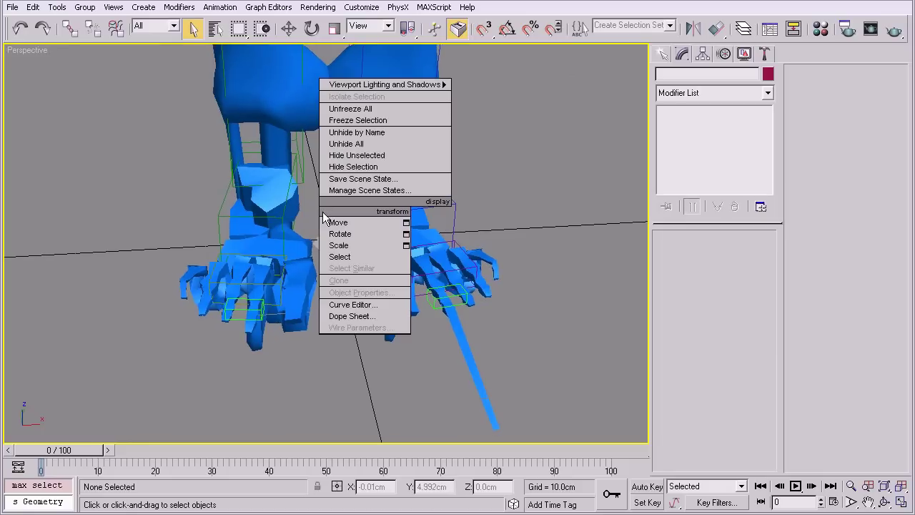
left_click(351, 109)
middle_click_drag(489, 152, 437, 176, "alt")
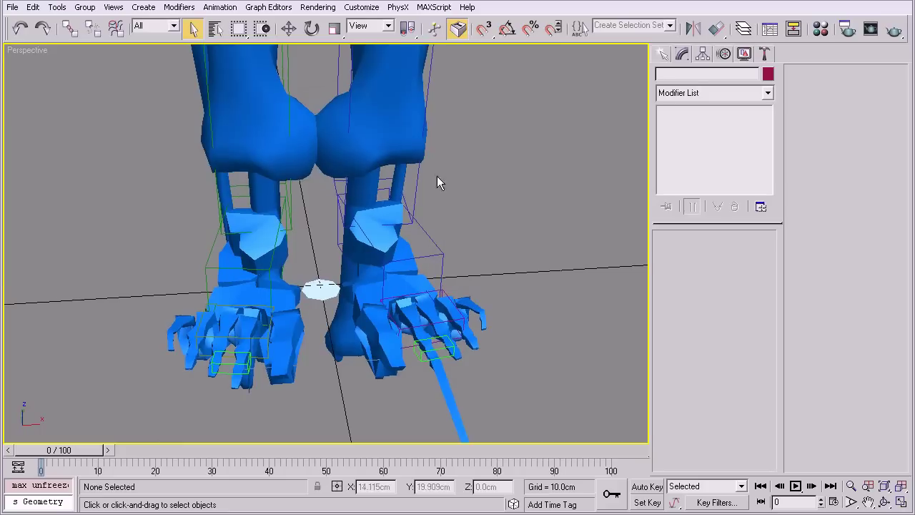
left_click(392, 147)
Select all elements of the skeleton's Editable Poly and set the reference coordinate system to Pick
left_click(708, 124)
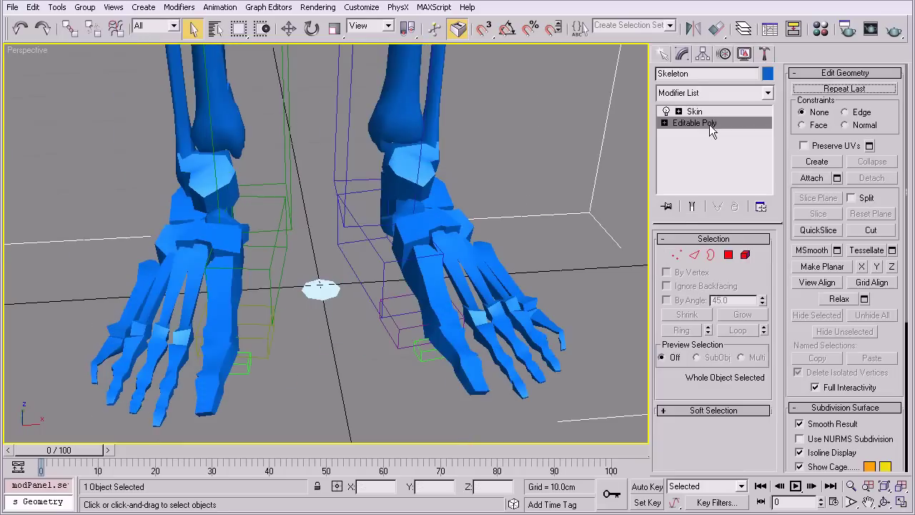
left_click(745, 254)
key("ctrl+a")
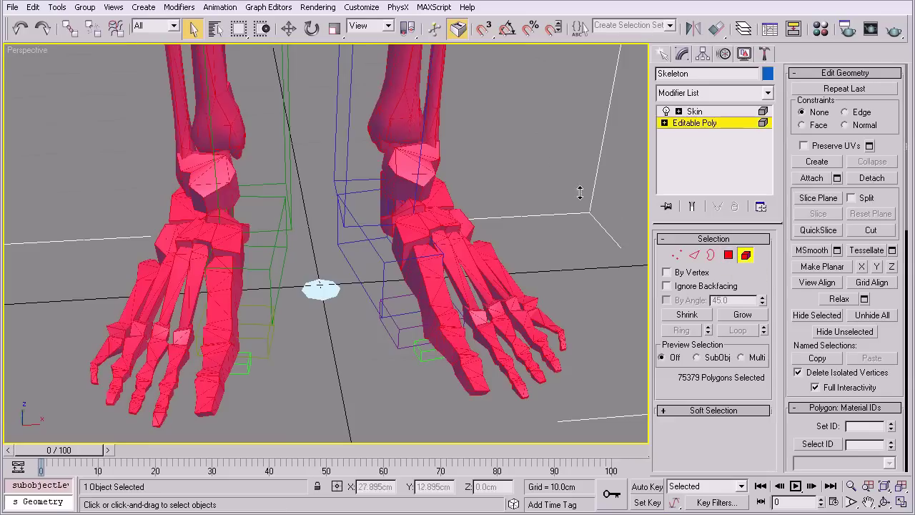
left_click(388, 26)
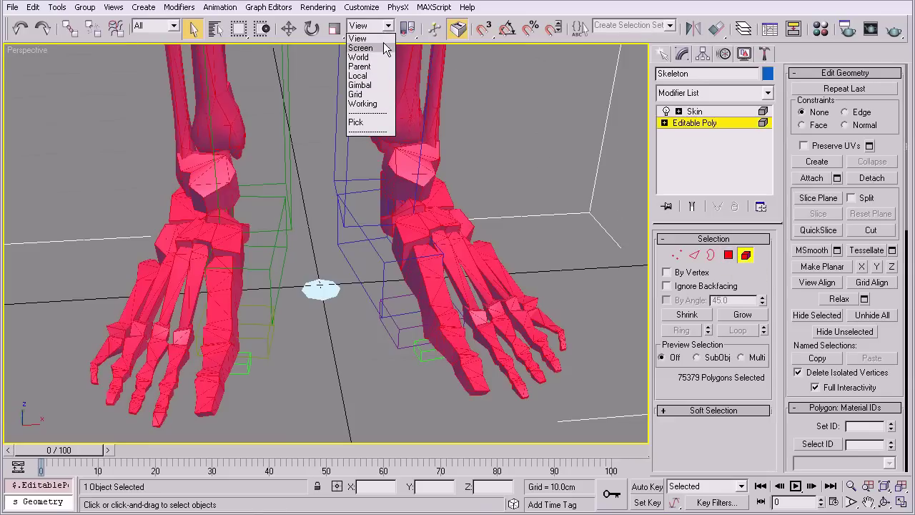
left_click(366, 121)
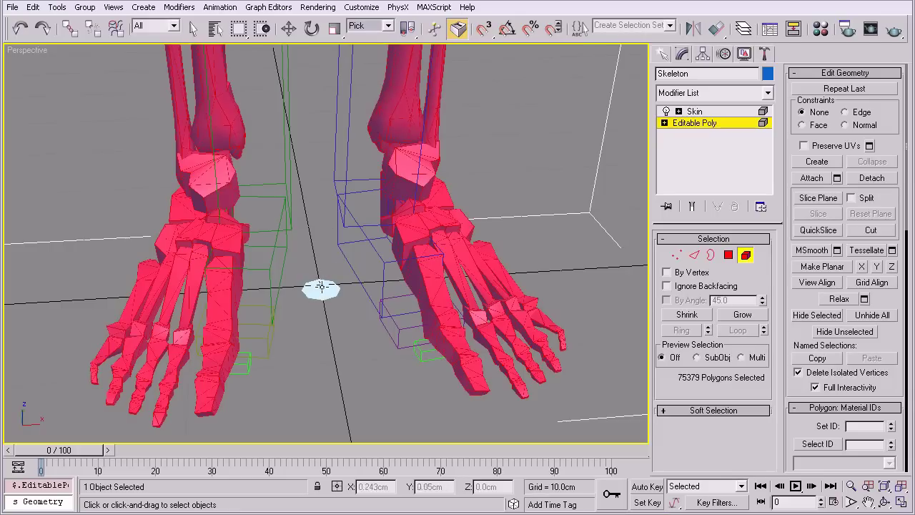
Use Transform Coordinate Center with Uniform Scale, and pick Bip01 Footsteps as the reference coordinate system
left_click_drag(414, 33, 410, 102)
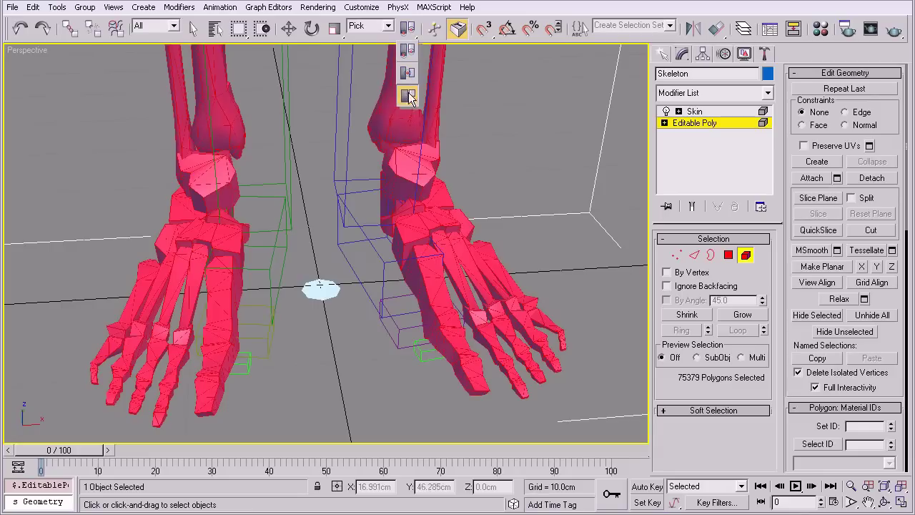
left_click_drag(408, 99, 406, 96)
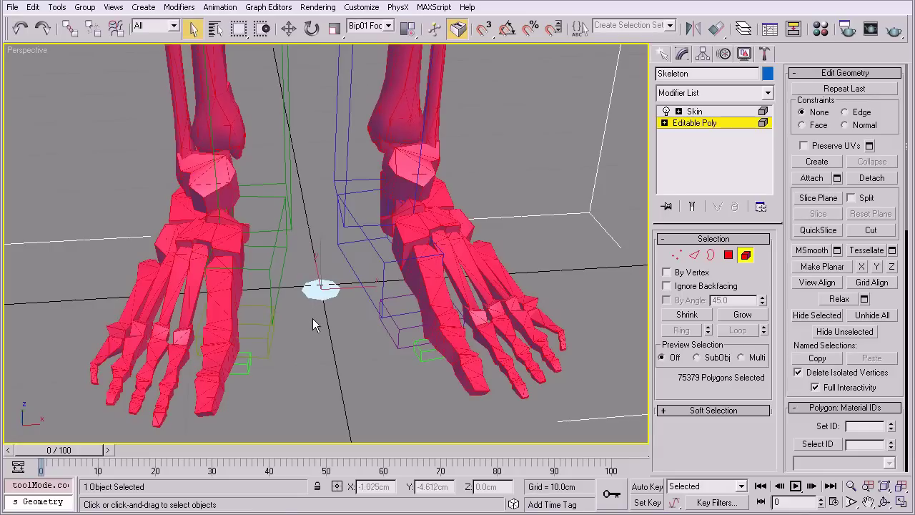
scroll(328, 181, "down", 5)
scroll(321, 314, "up", 2)
scroll(320, 331, "up", 2)
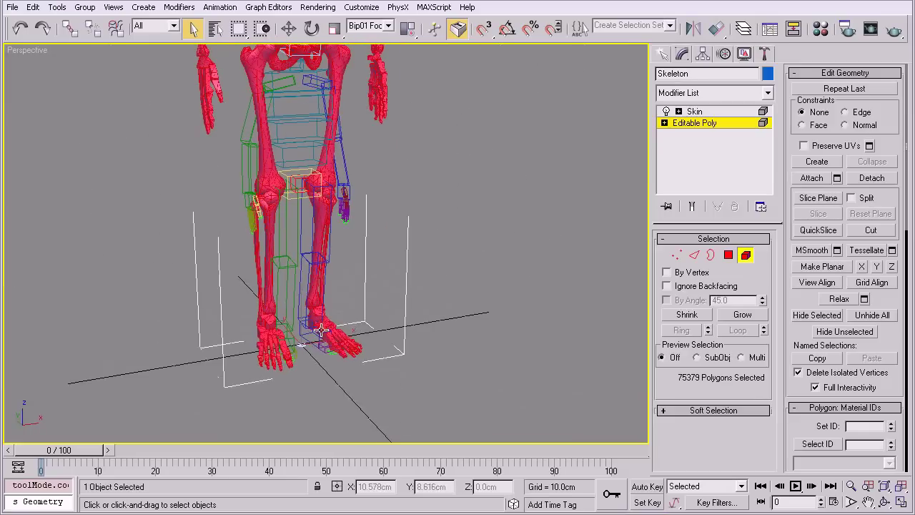
key("r")
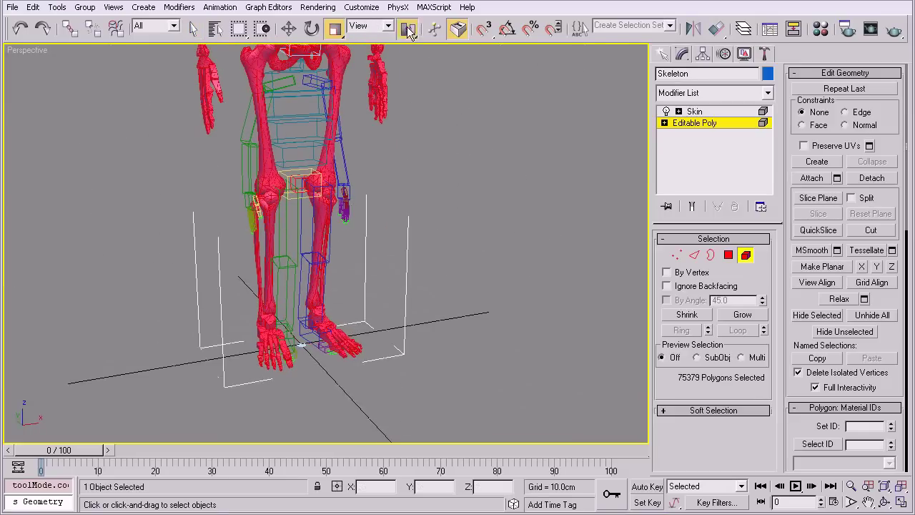
mouse_move(410, 33)
left_mouse_down()
mouse_move(412, 115)
mouse_move(406, 100)
left_mouse_up()
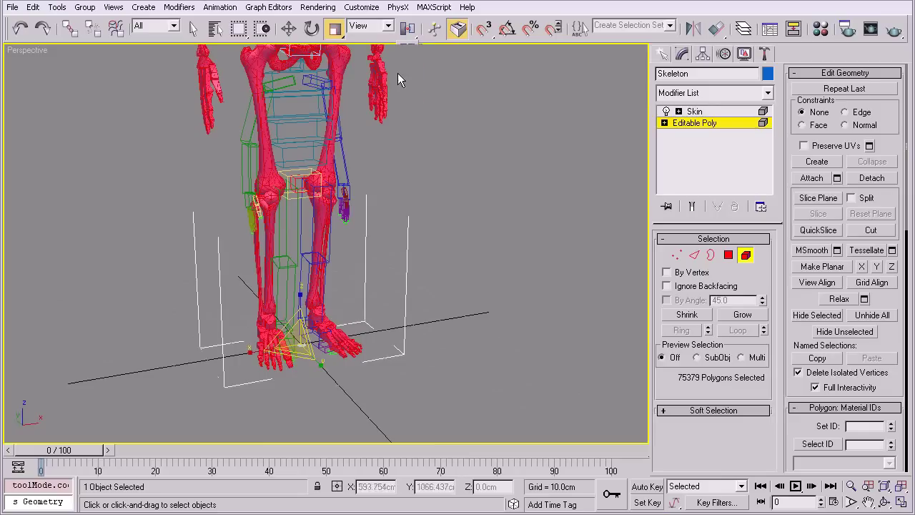
left_click(388, 27)
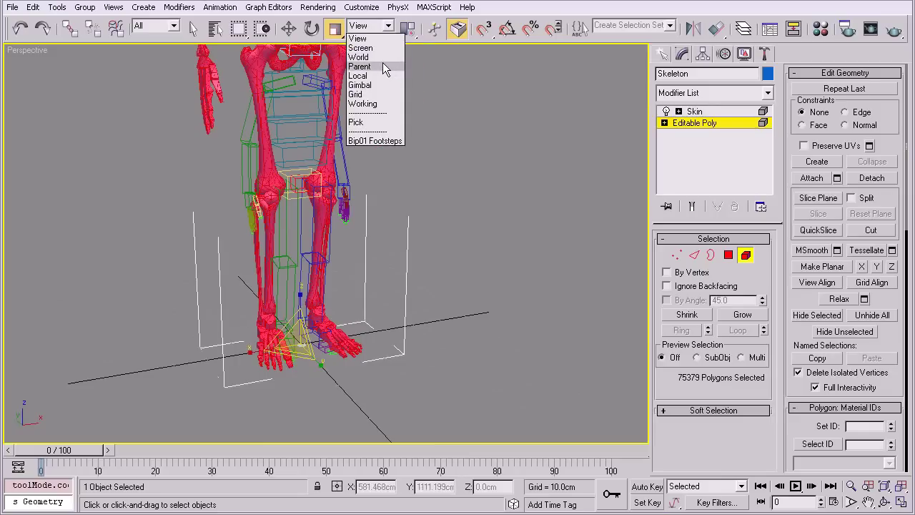
left_click(373, 139)
mouse_move(372, 143)
middle_mouse_down()
mouse_move(437, 236)
mouse_move(420, 225)
middle_mouse_up()
Shrink the skeleton mesh to about 80% using the Scale Transform Type-In Offset spinner
key("F12")
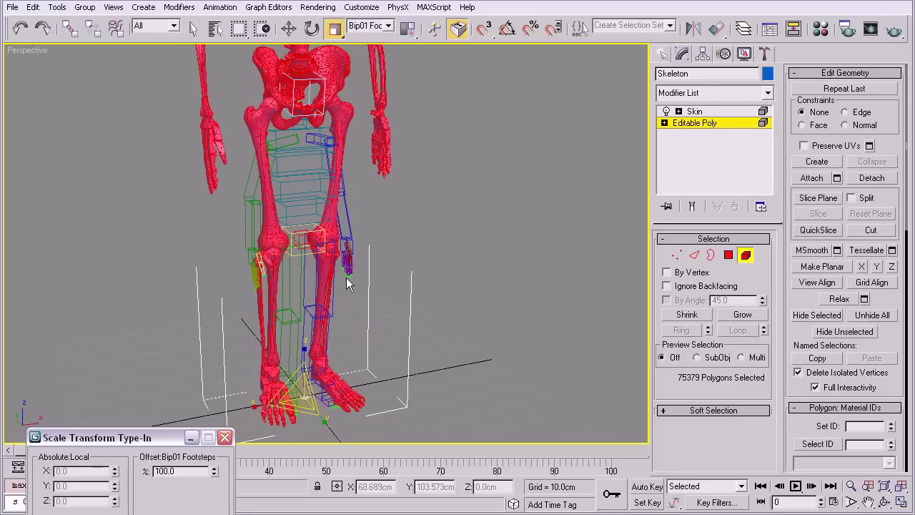
left_click_drag(136, 438, 121, 415)
scroll(486, 201, "down", 2)
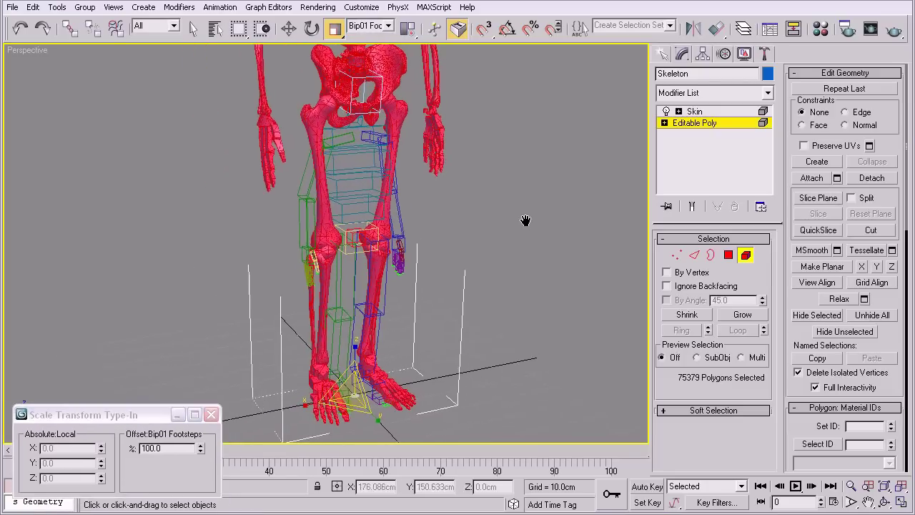
scroll(486, 202, "down", 1)
middle_click_drag(500, 215, 299, 349, "alt")
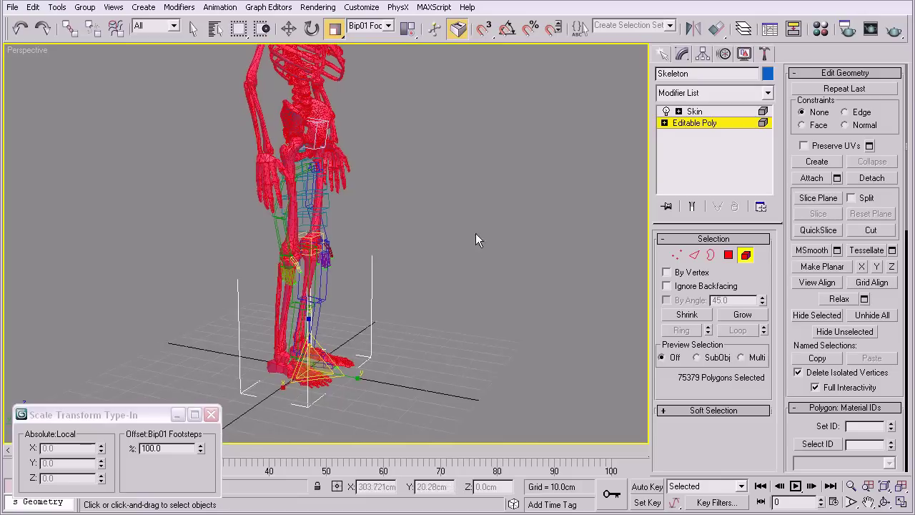
left_click_drag(201, 449, 202, 444)
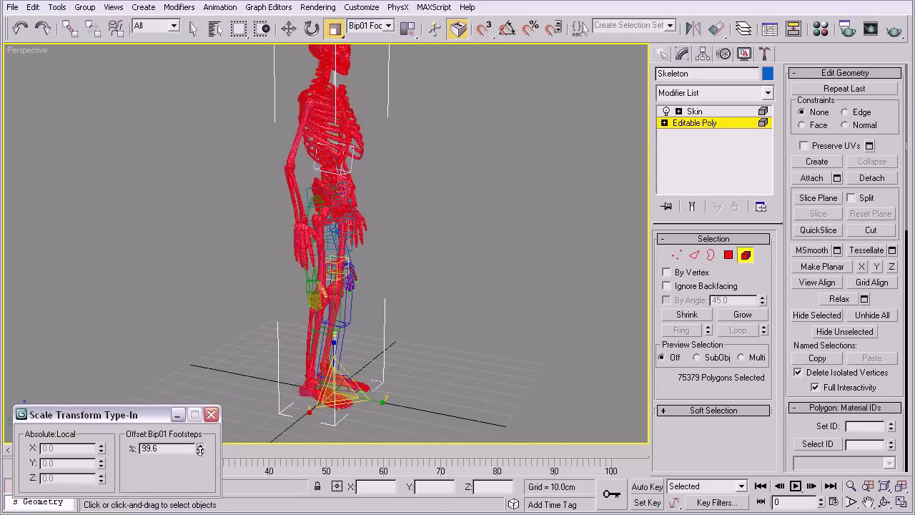
left_click_drag(201, 449, 201, 461)
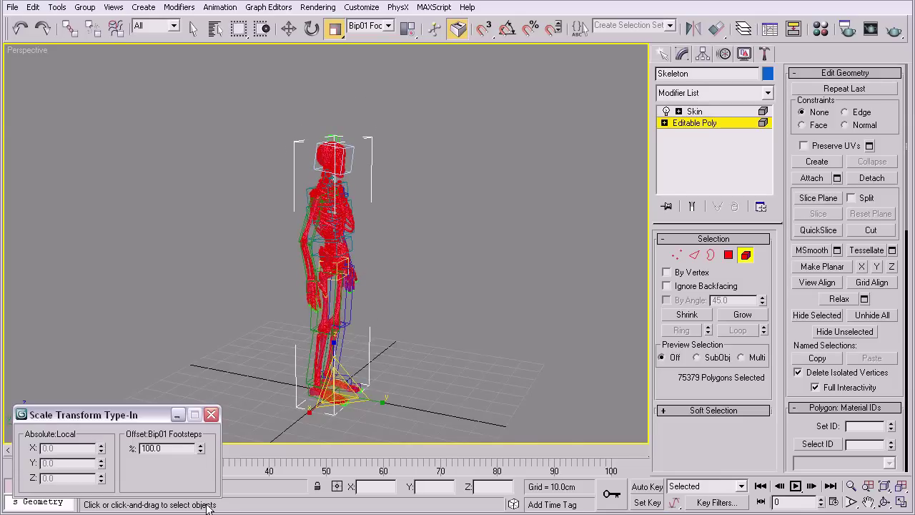
Frame the skull in the maximized Left view and scale the skeleton down slightly to fit the head box
key("alt+w")
middle_click(245, 337)
key("alt+w")
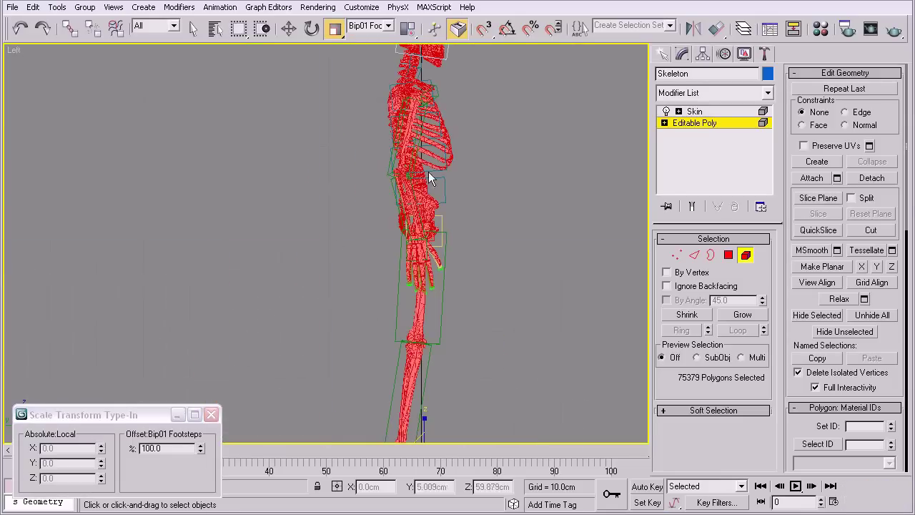
middle_click_drag(429, 178, 425, 333)
scroll(419, 198, "up", 5)
middle_click_drag(419, 198, 332, 266)
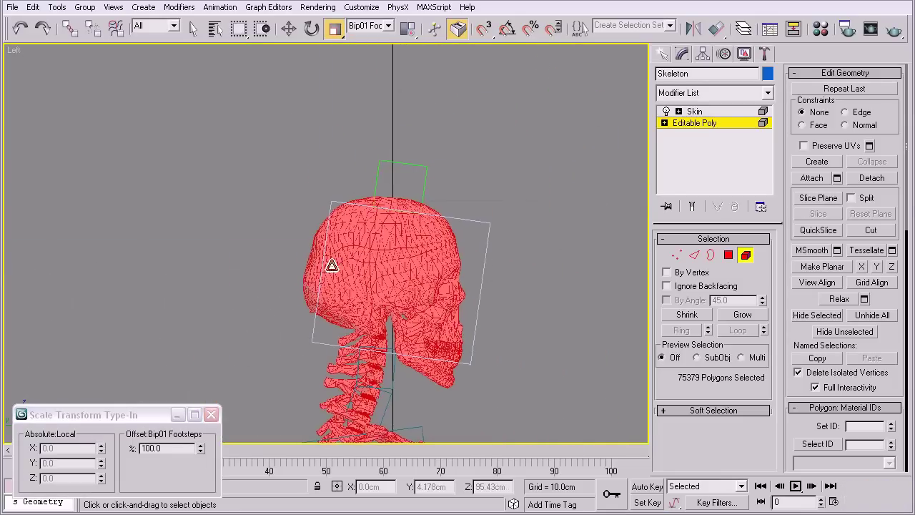
scroll(332, 266, "up", 4)
scroll(347, 216, "up", 2)
scroll(317, 235, "down", 1)
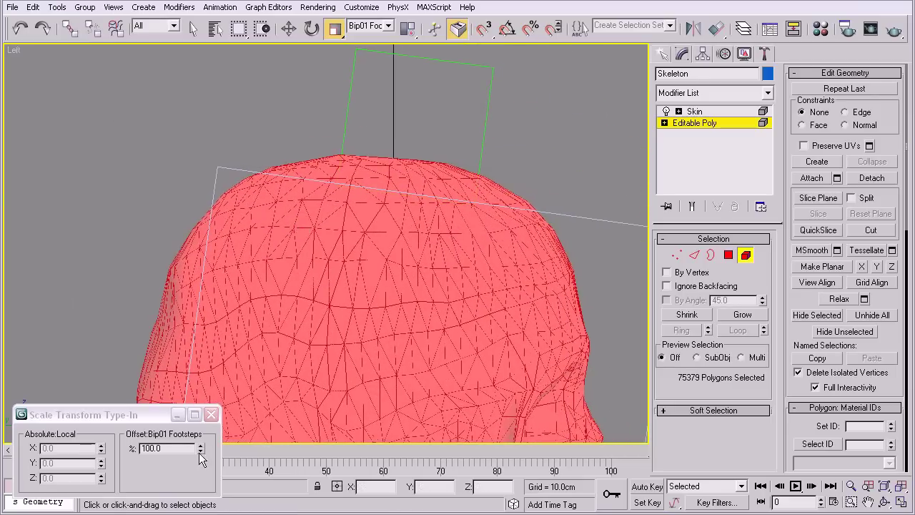
left_click_drag(203, 452, 204, 455)
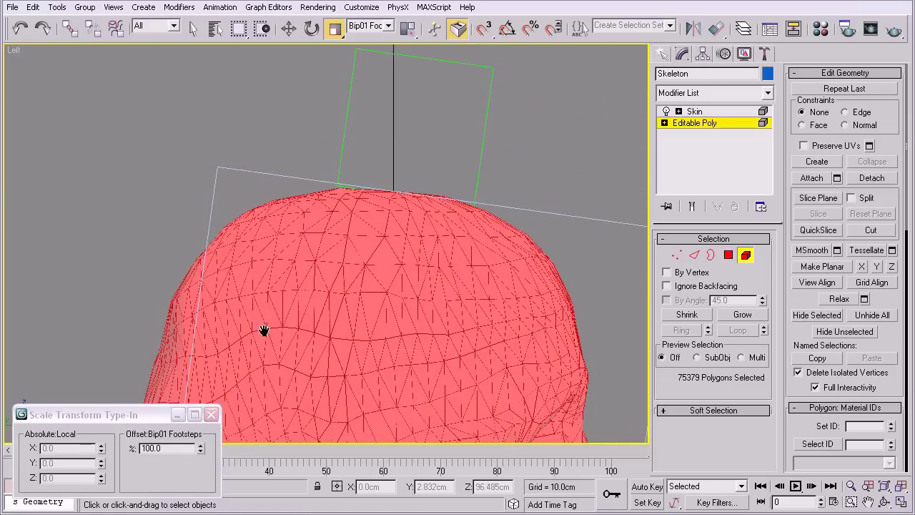
Check that the whole skull now sits inside the biped's head box in the Left view
scroll(264, 329, "up", 3)
scroll(302, 216, "up", 3)
scroll(303, 216, "down", 3)
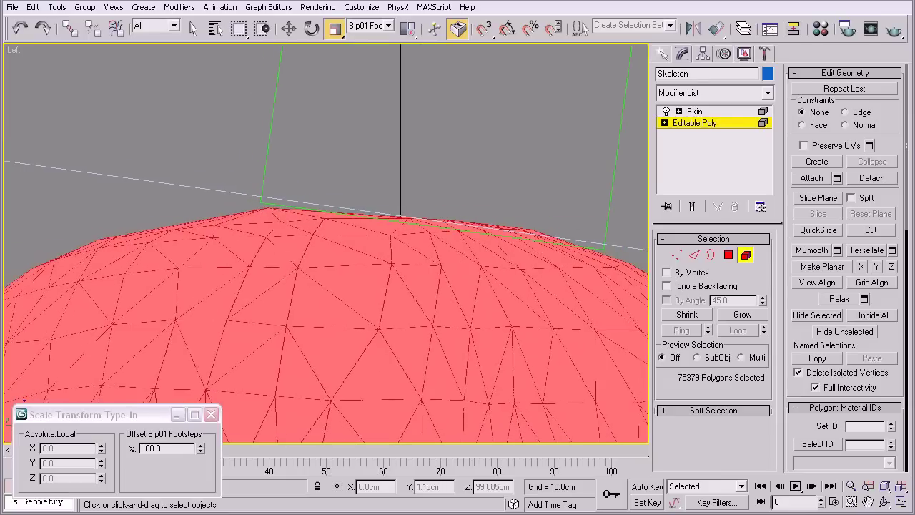
scroll(303, 216, "down", 4)
middle_click_drag(485, 253, 341, 138)
scroll(342, 138, "down", 5)
scroll(394, 178, "down", 3)
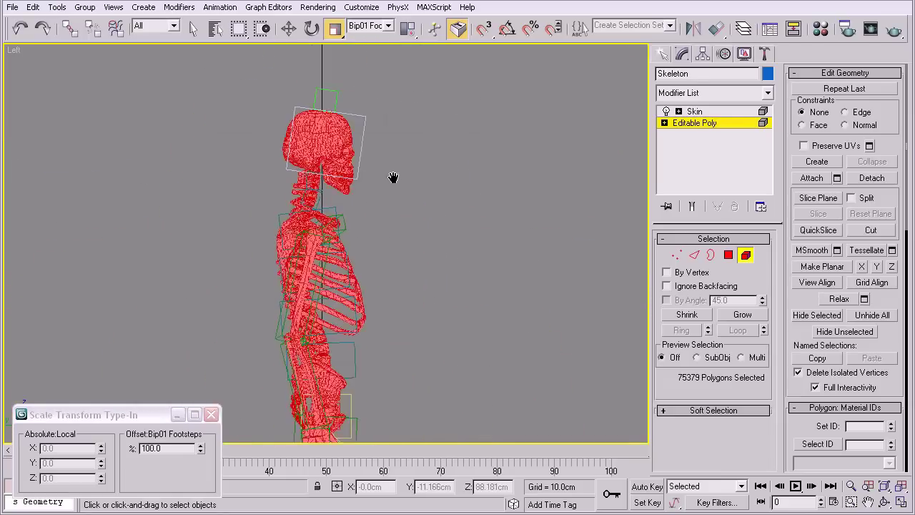
key("alt+w")
key("alt+w")
Exit polygon sub-object mode and reselect the skinned skeleton mesh in the Perspective view
key("q")
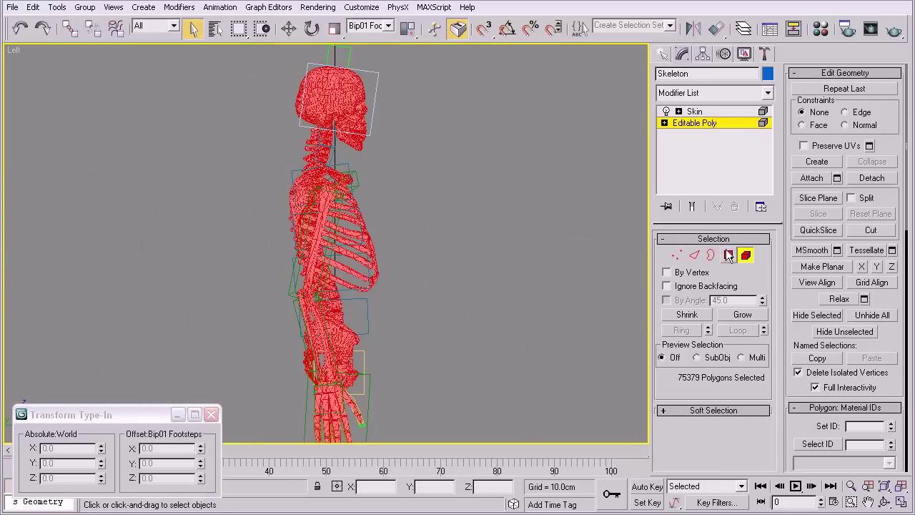
left_click(550, 275)
left_click(745, 255)
key("Delete")
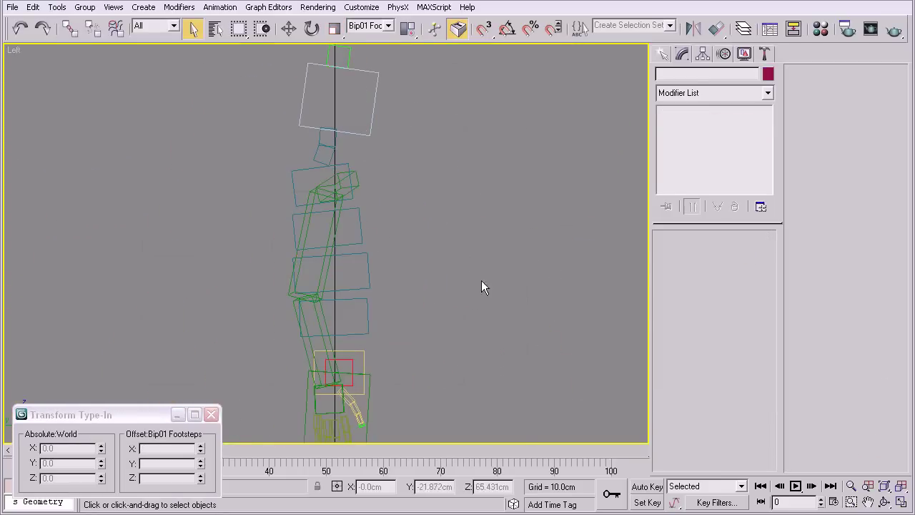
key("alt+w")
mouse_move(472, 343)
middle_mouse_down("alt")
mouse_move(377, 317)
mouse_move(393, 217)
mouse_move(425, 198)
mouse_move(434, 241)
mouse_move(444, 176)
middle_mouse_up("alt")
key("alt+w")
left_click(343, 215)
Toggle the Skin modifier's Always Deform off and back on, and close the floating dialogs
scroll(415, 169, "down", 3)
scroll(429, 202, "down", 2)
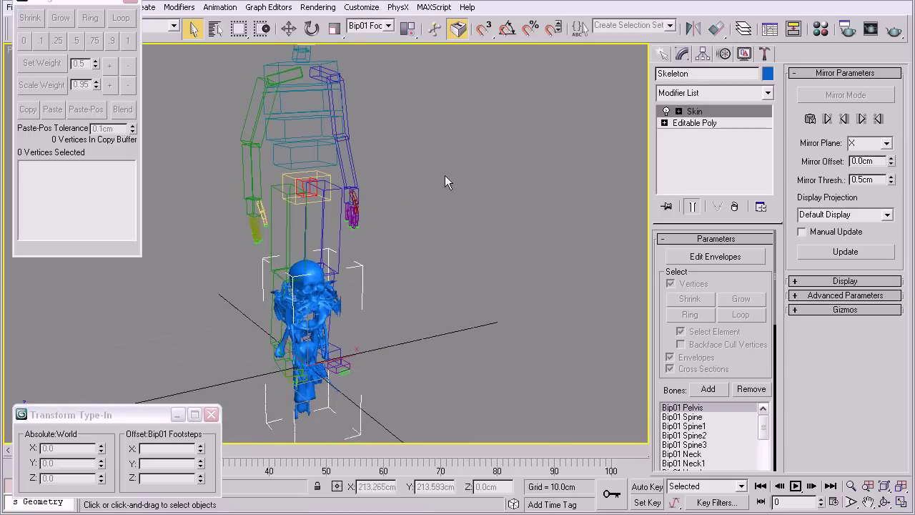
left_click(818, 297)
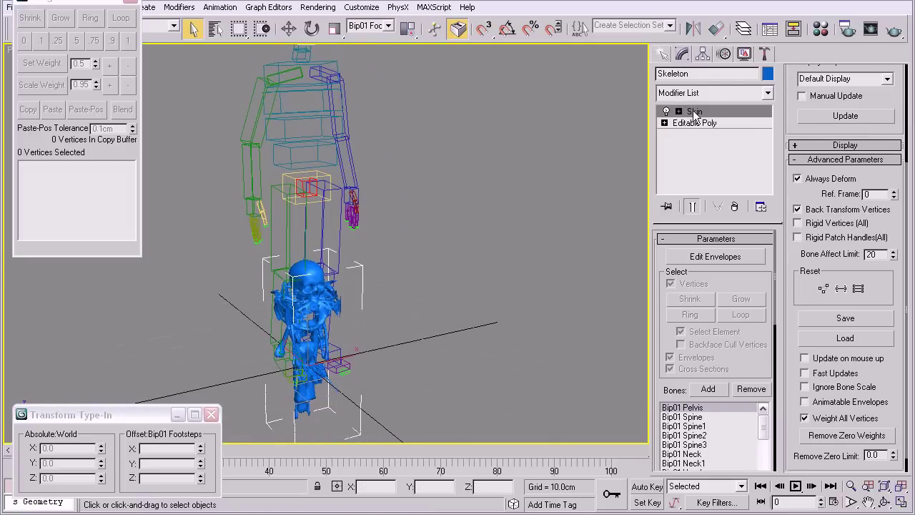
left_click(798, 179)
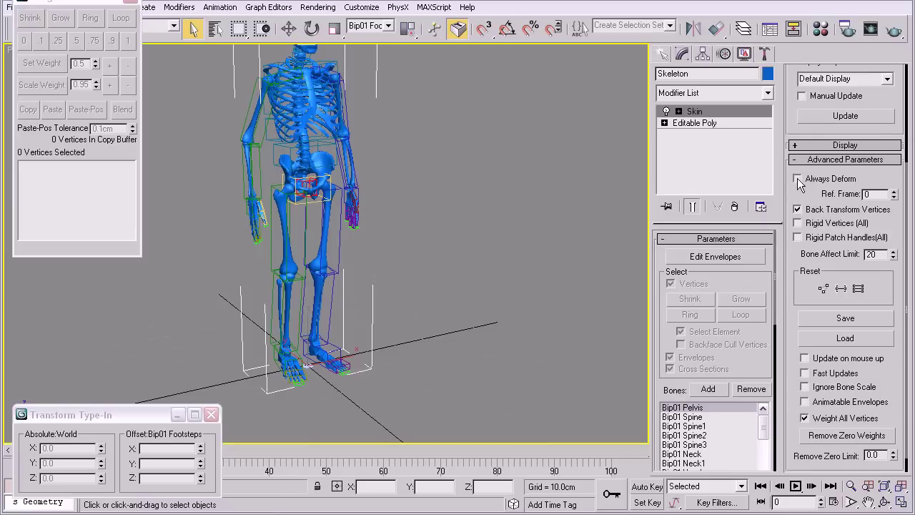
left_click(211, 415)
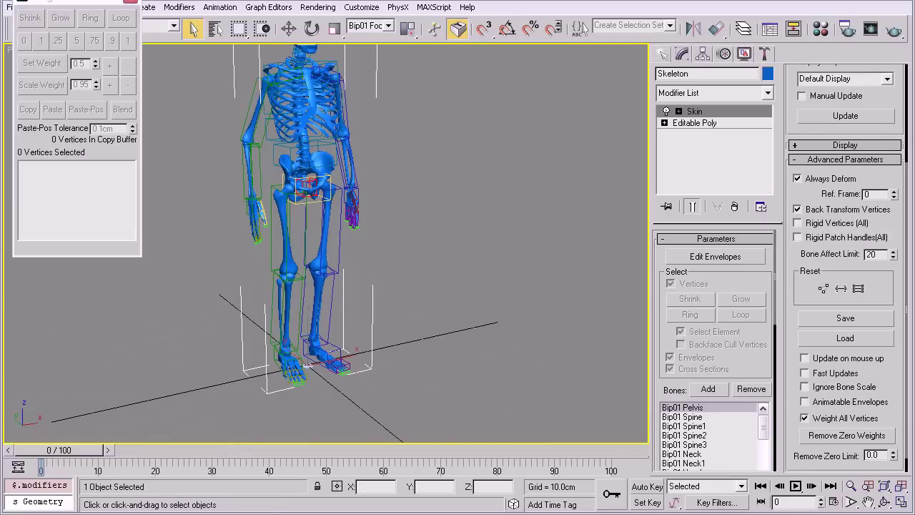
left_click(130, 1)
Select the biped's left thigh and turn off Figure Mode in the Motion panel
left_click(115, 251)
left_click_drag(68, 451, 16, 455)
left_click(337, 266)
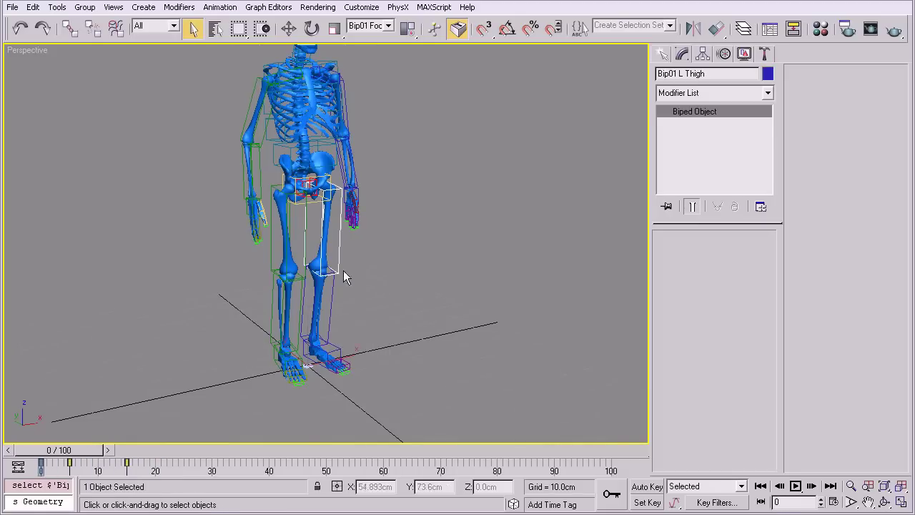
middle_click_drag(343, 270, 437, 297, "alt")
left_click(723, 54)
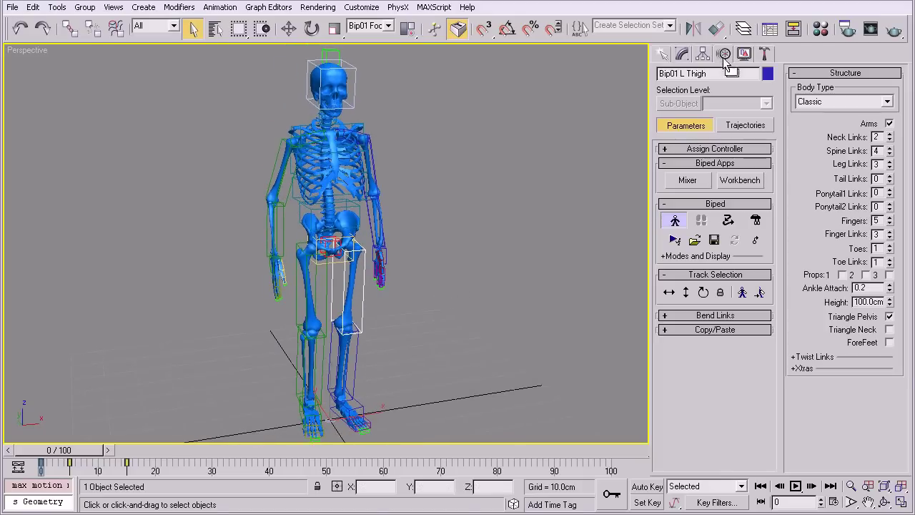
left_click(676, 223)
Scrub the timeline and orbit and zoom the Perspective view to review the posed skeleton
left_click(534, 252)
mouse_move(57, 450)
left_mouse_down()
mouse_move(147, 461)
mouse_move(66, 463)
mouse_move(161, 463)
mouse_move(53, 464)
mouse_move(184, 464)
mouse_move(43, 461)
left_mouse_up()
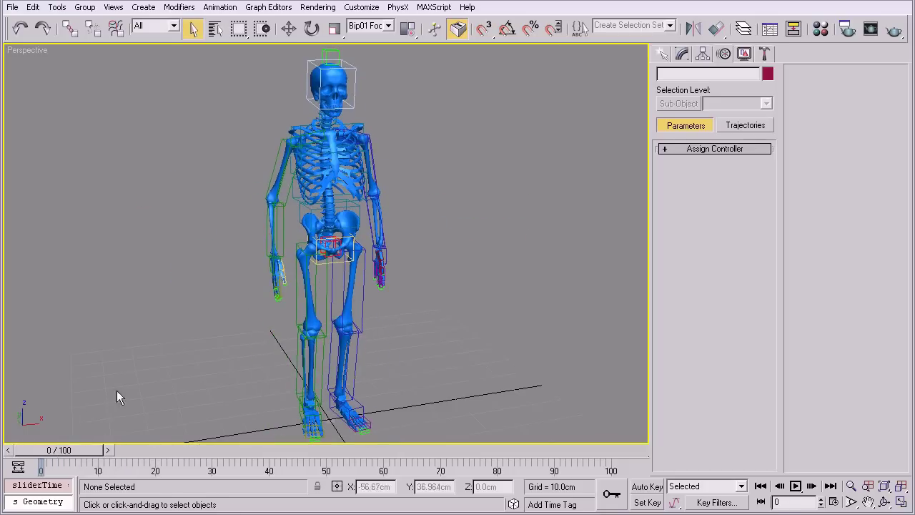
mouse_move(251, 238)
middle_mouse_down("alt")
mouse_move(237, 286)
mouse_move(186, 286)
mouse_move(241, 276)
mouse_move(239, 298)
middle_mouse_up("alt")
key("alt+z")
mouse_move(241, 301)
left_mouse_down()
mouse_move(251, 276)
mouse_move(247, 288)
mouse_move(263, 296)
left_mouse_up()
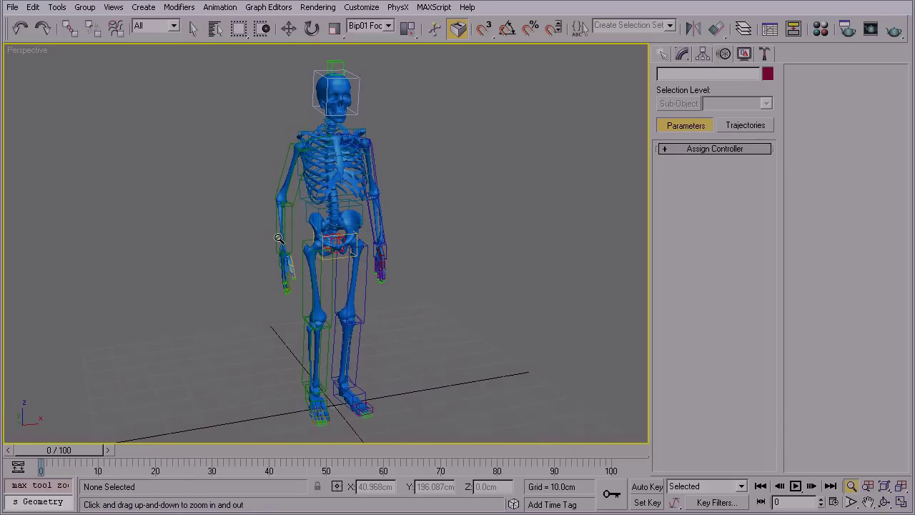